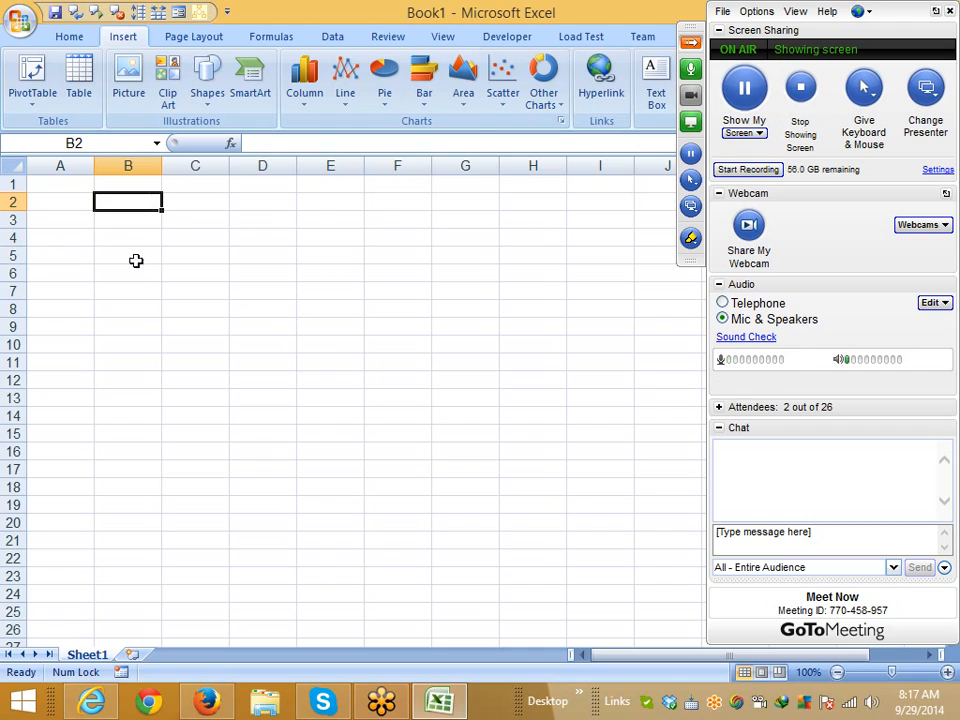
click(130, 270)
click(62, 217)
click(66, 197)
click(65, 183)
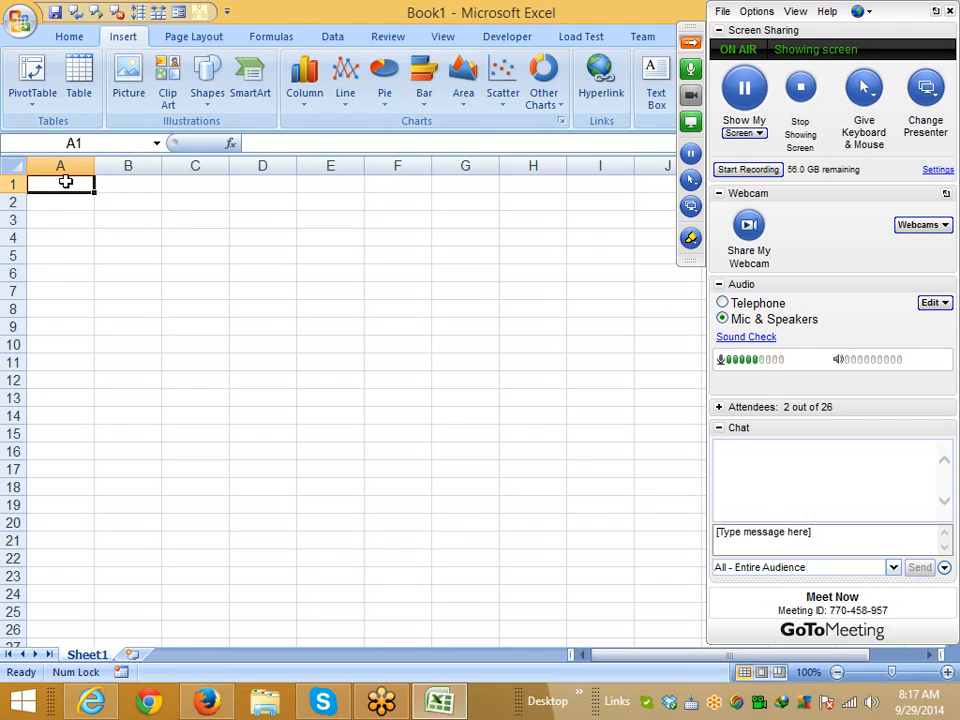
Insert the picture named 1 from the Pictures folder at cell B4.
click(157, 235)
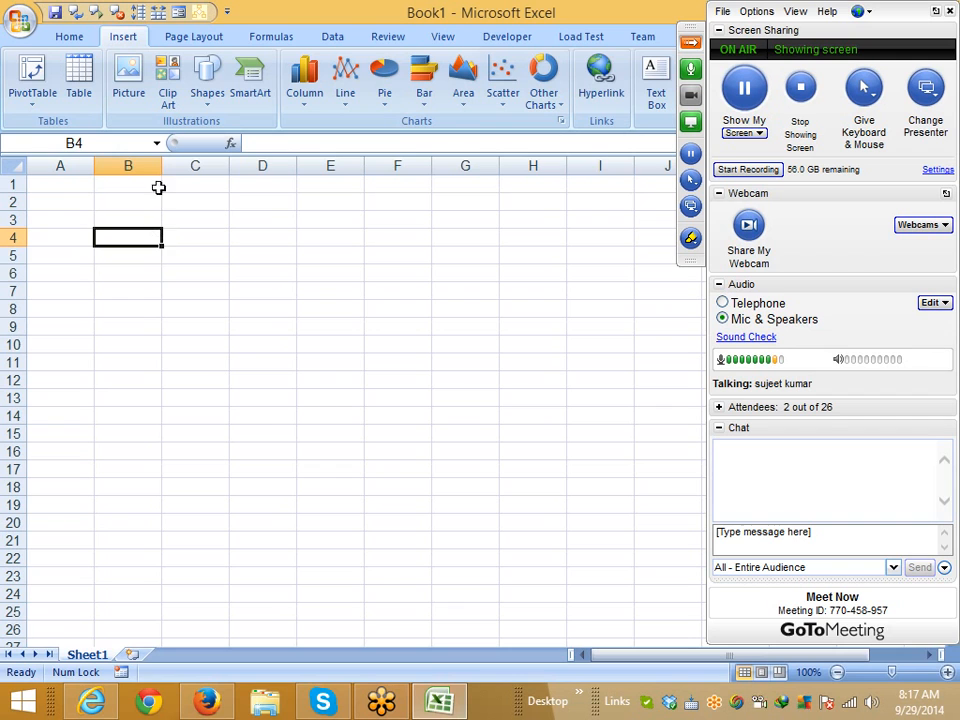
click(128, 88)
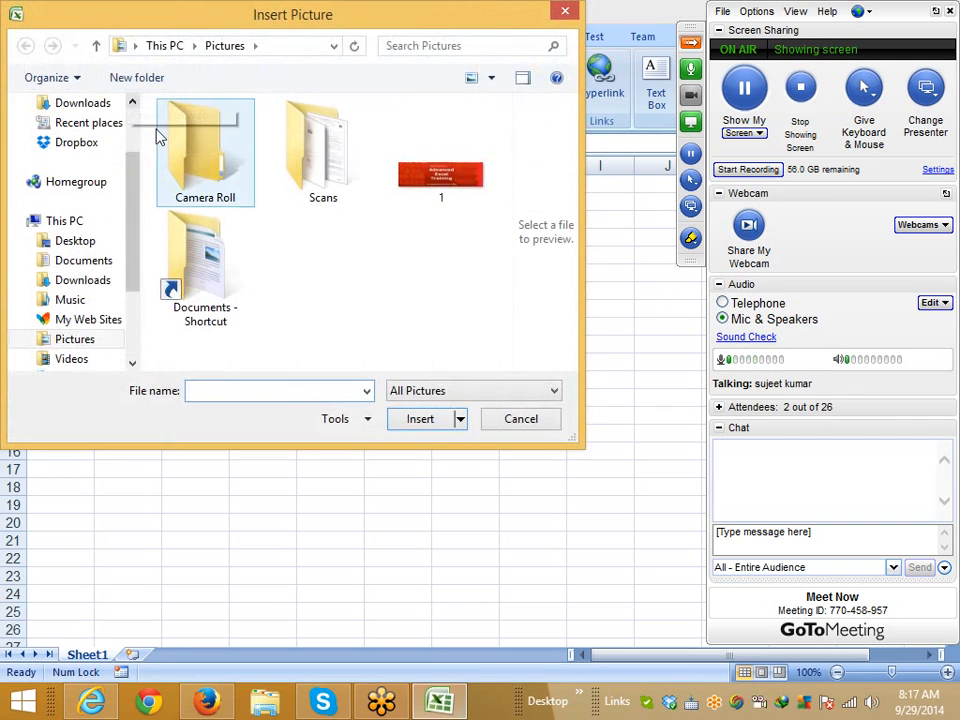
double_click(414, 193)
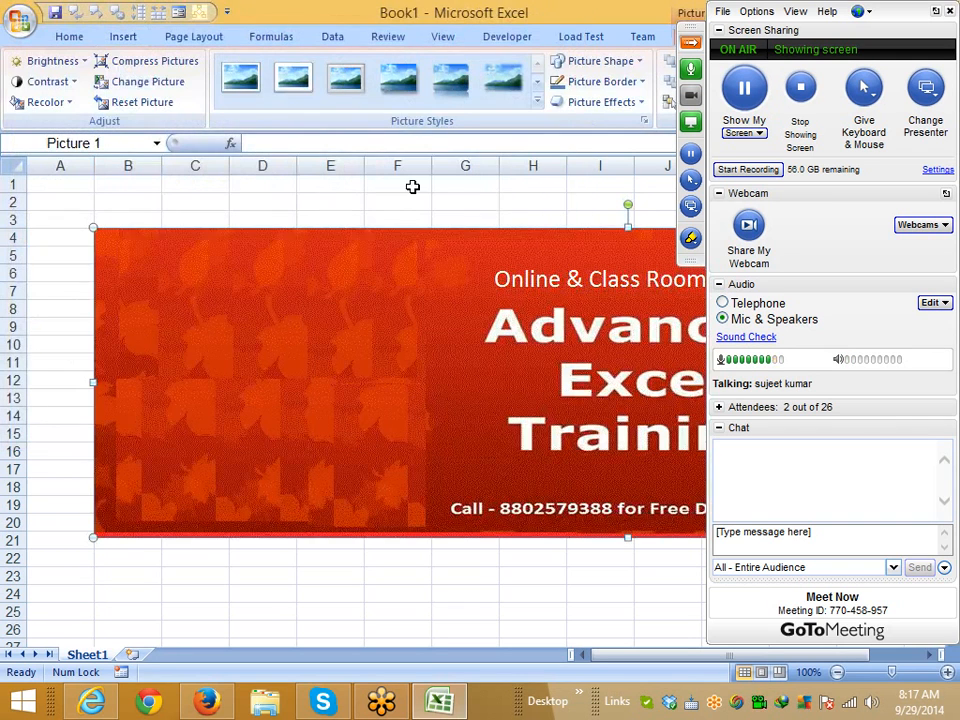
Collapse the GoToMeeting control panel and delete the inserted training banner picture from the sheet.
click(693, 44)
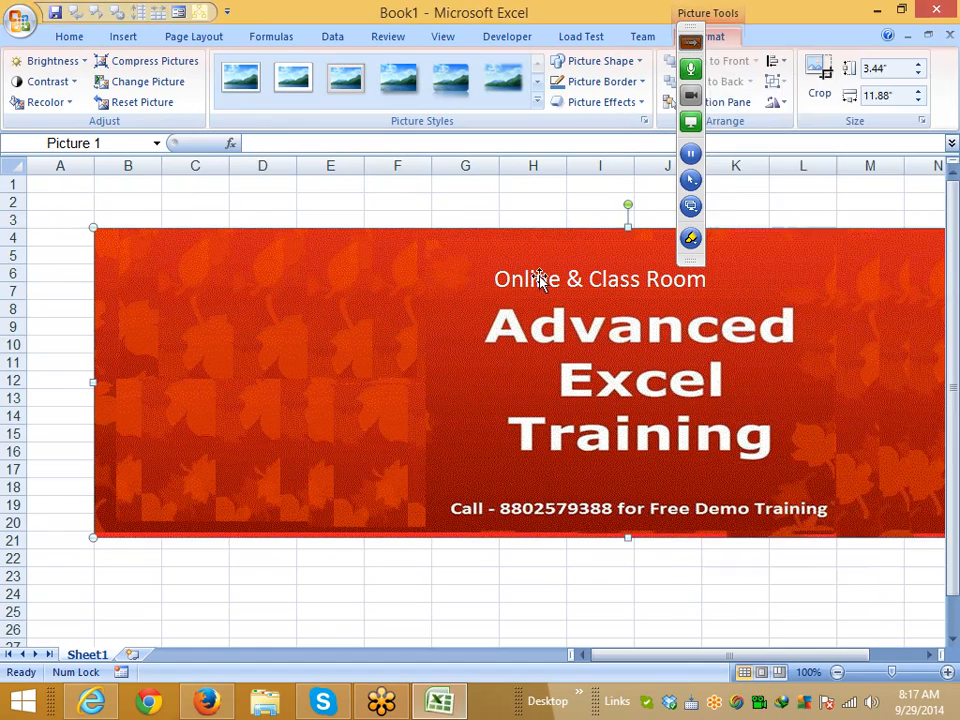
drag(540, 281, 469, 295)
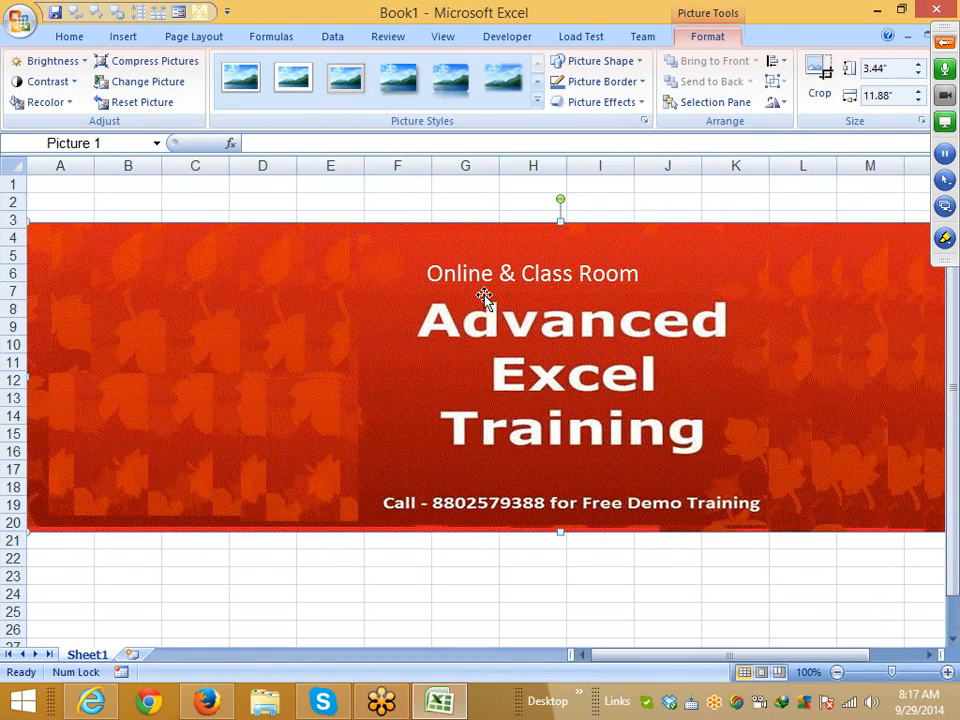
key(Delete)
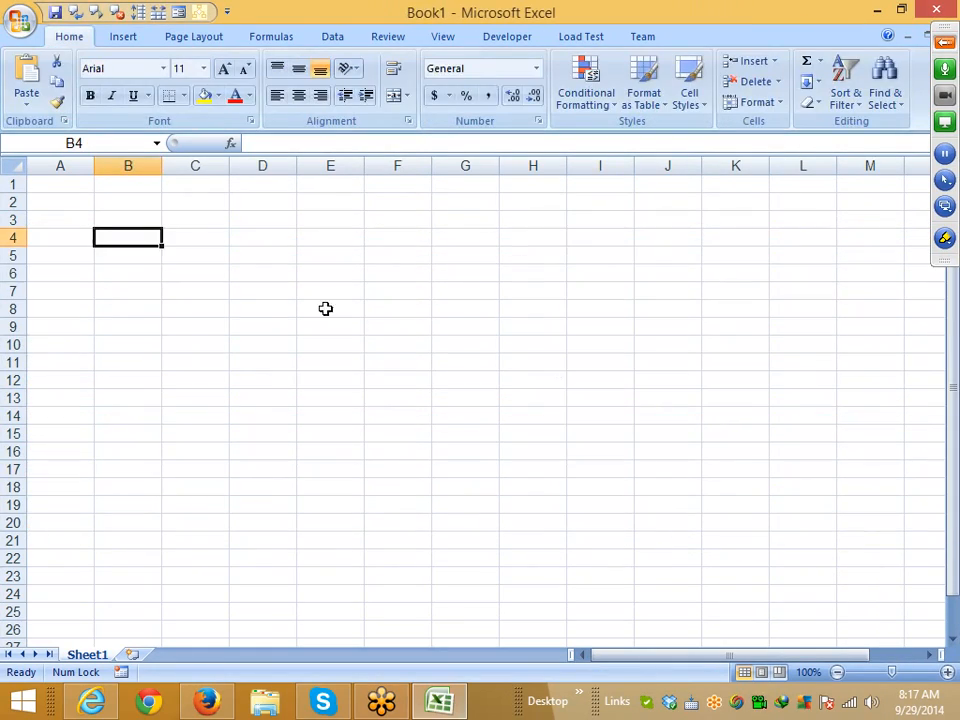
Switch to Firefox and open the suggested Google+ profile beside the Add people from Contacts card.
click(207, 700)
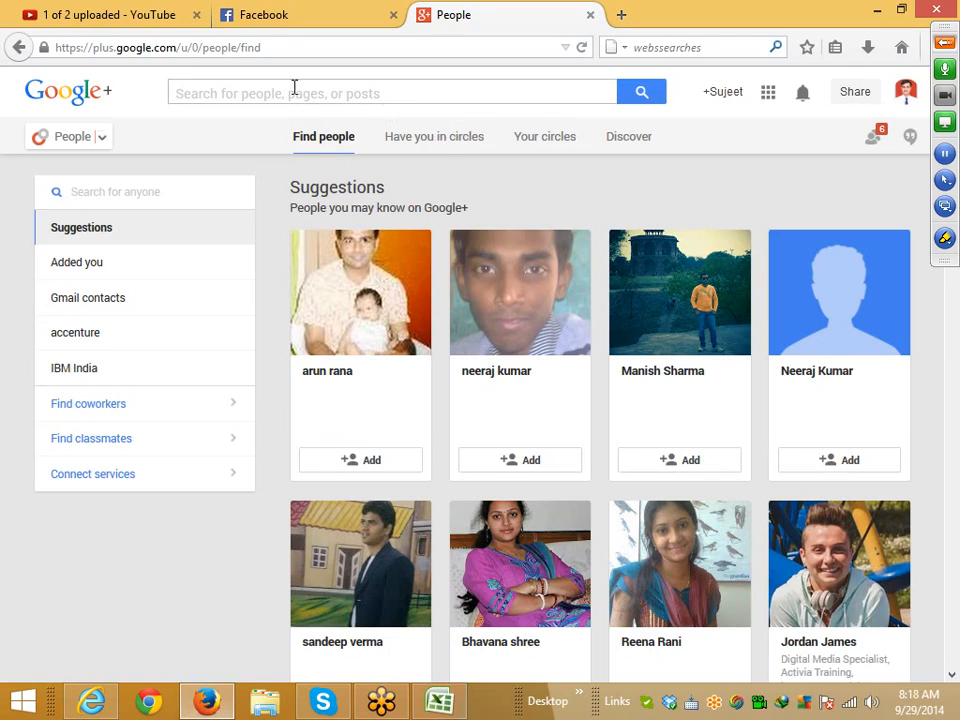
scroll(557, 450, down, 3)
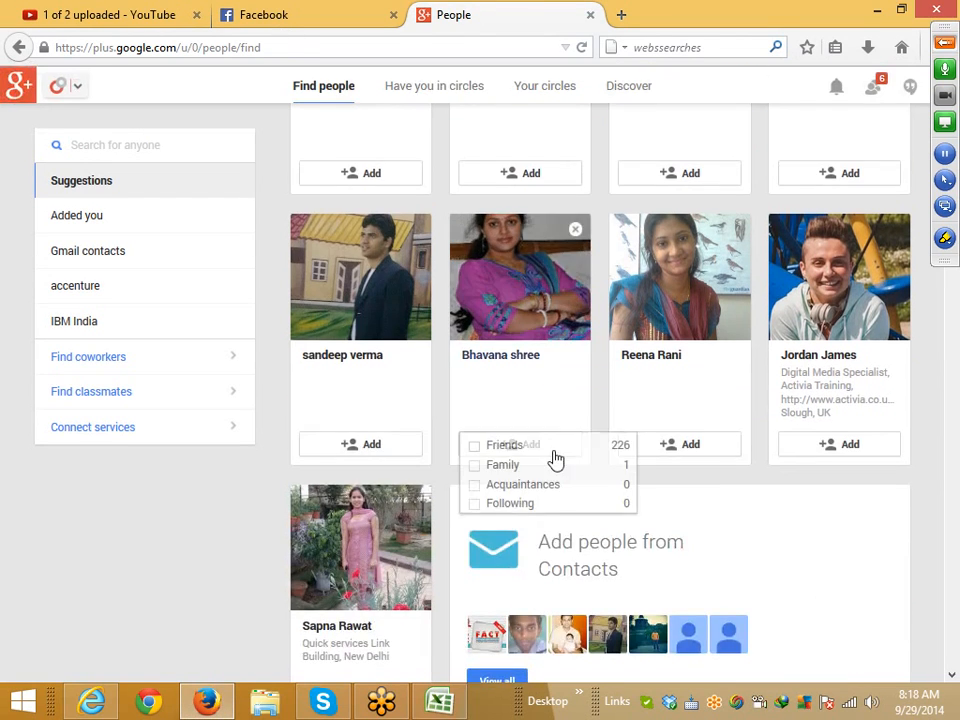
scroll(553, 460, down, 2)
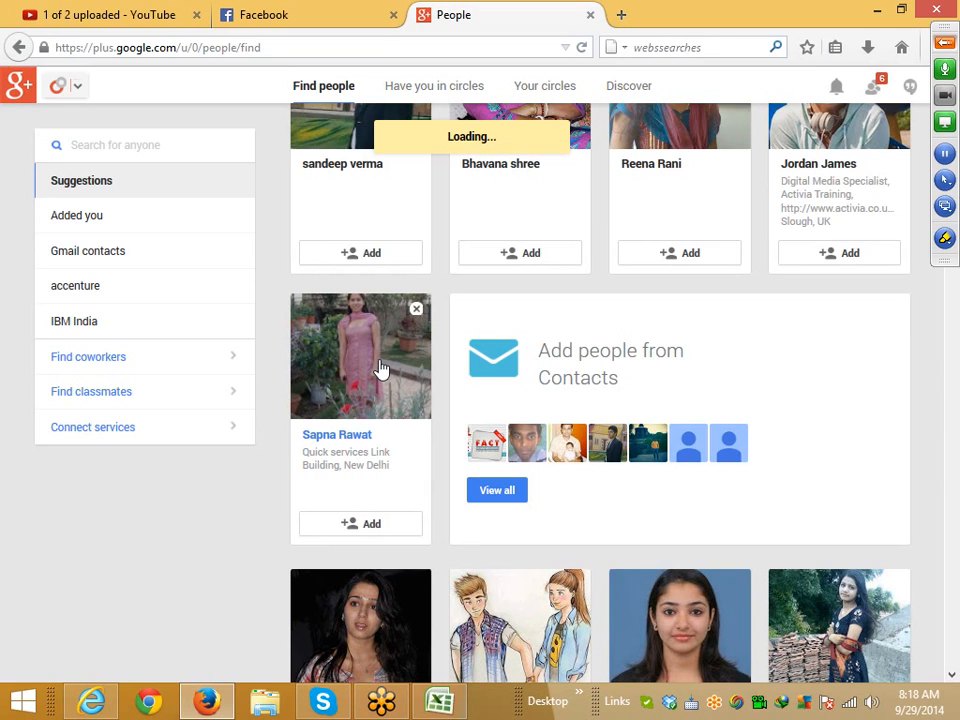
right_click(381, 368)
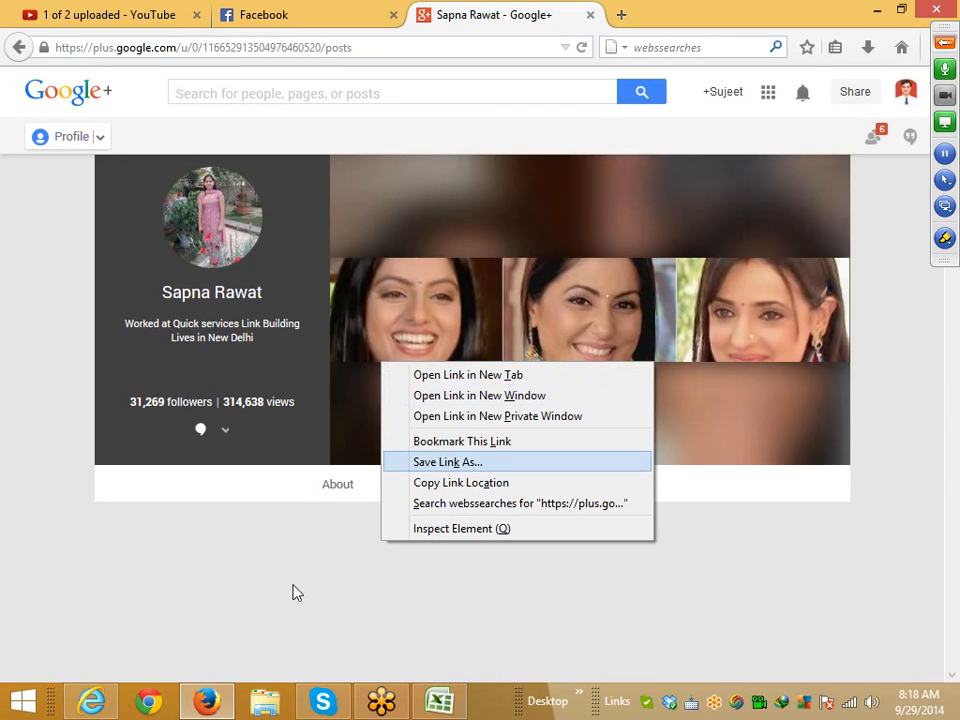
Try to copy the profile photo into the Excel sheet at cell B4, then clear the pasted picture.
right_click(203, 228)
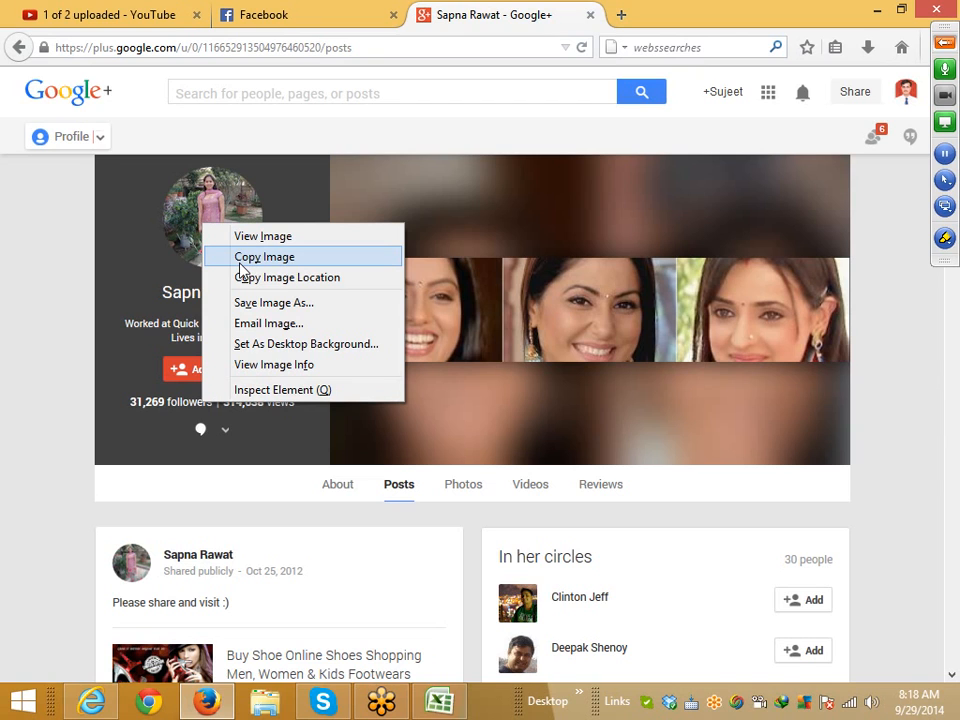
click(285, 455)
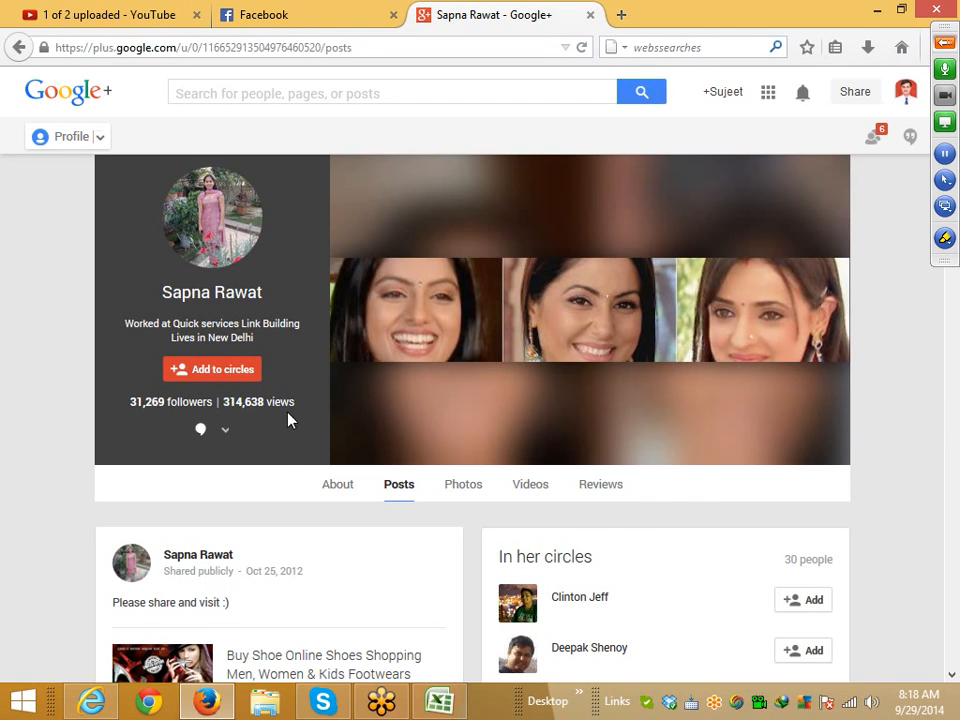
key(alt+Tab)
key(ctrl+v)
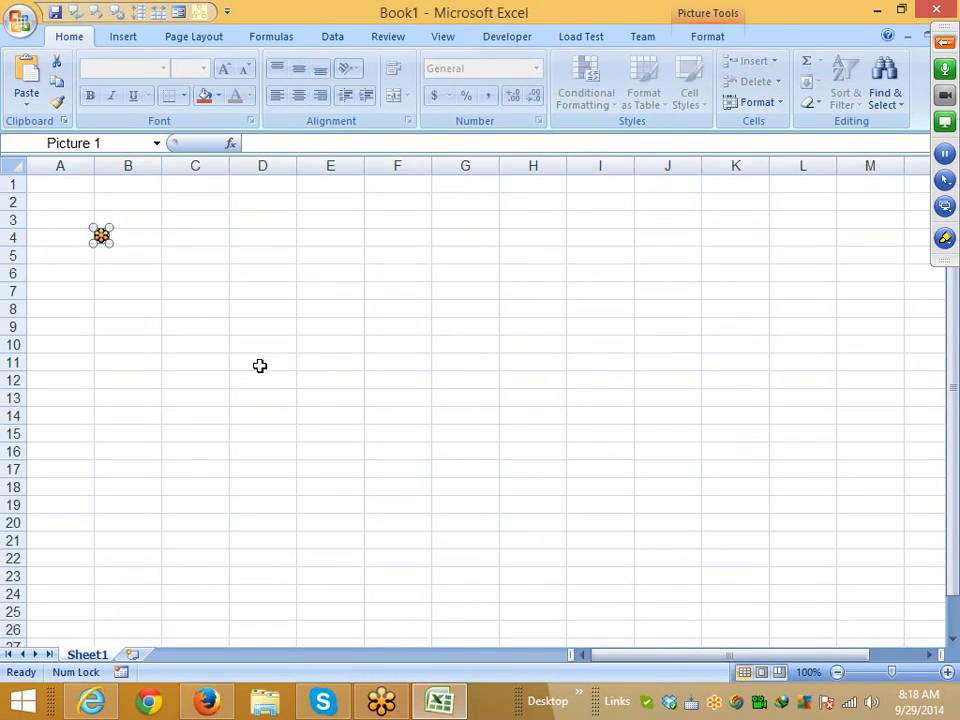
key(Escape)
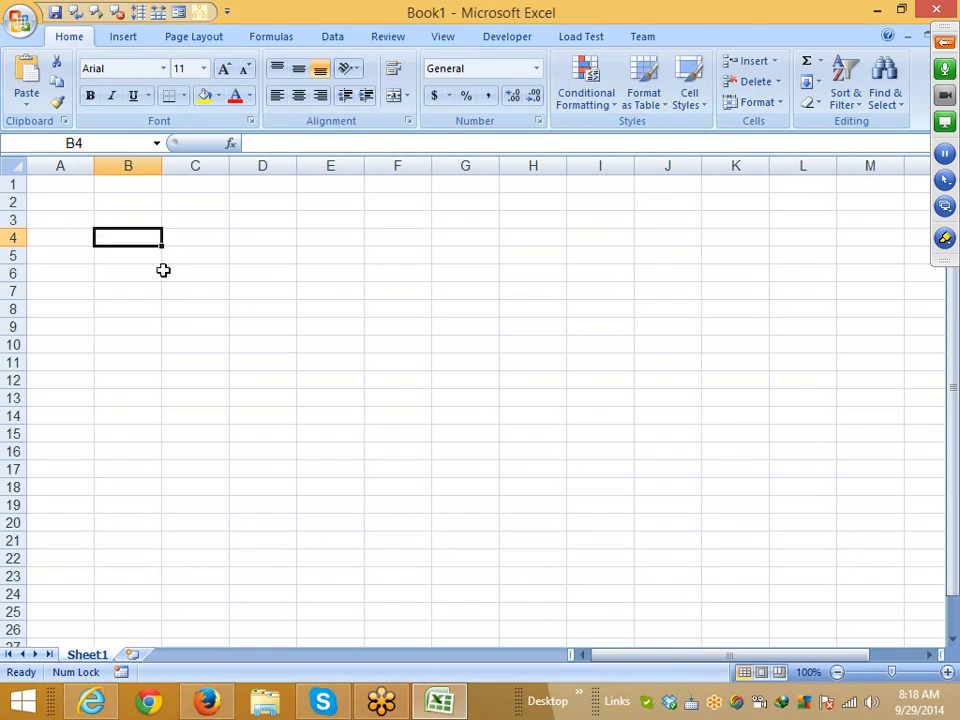
Copy the Google+ profile photo from Firefox and paste it into the Excel sheet at cell B4.
key(alt+Tab)
right_click(192, 222)
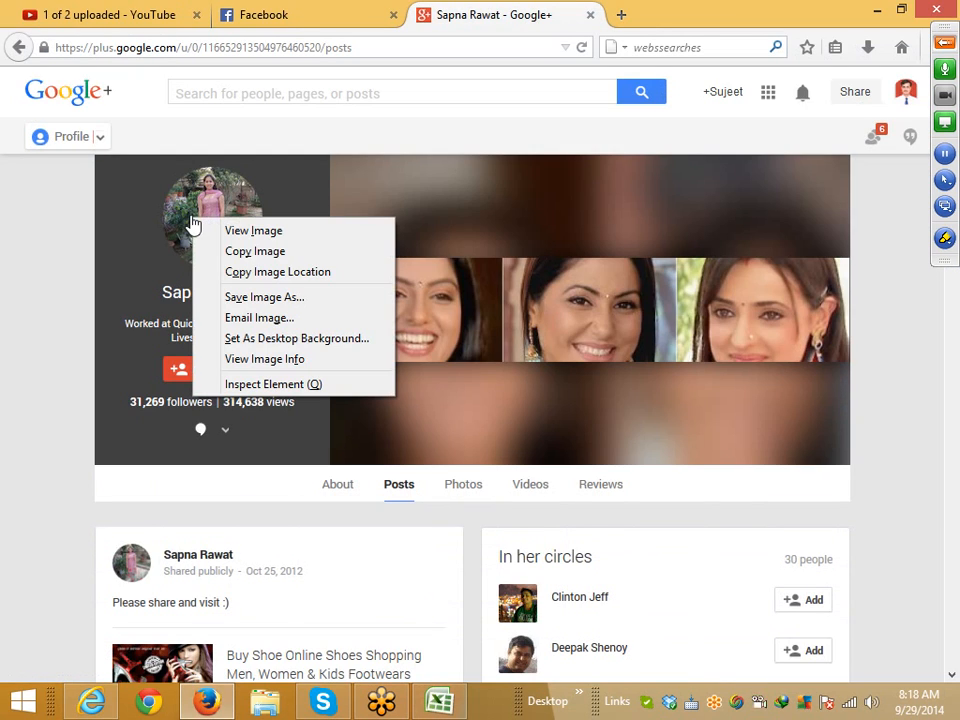
click(241, 252)
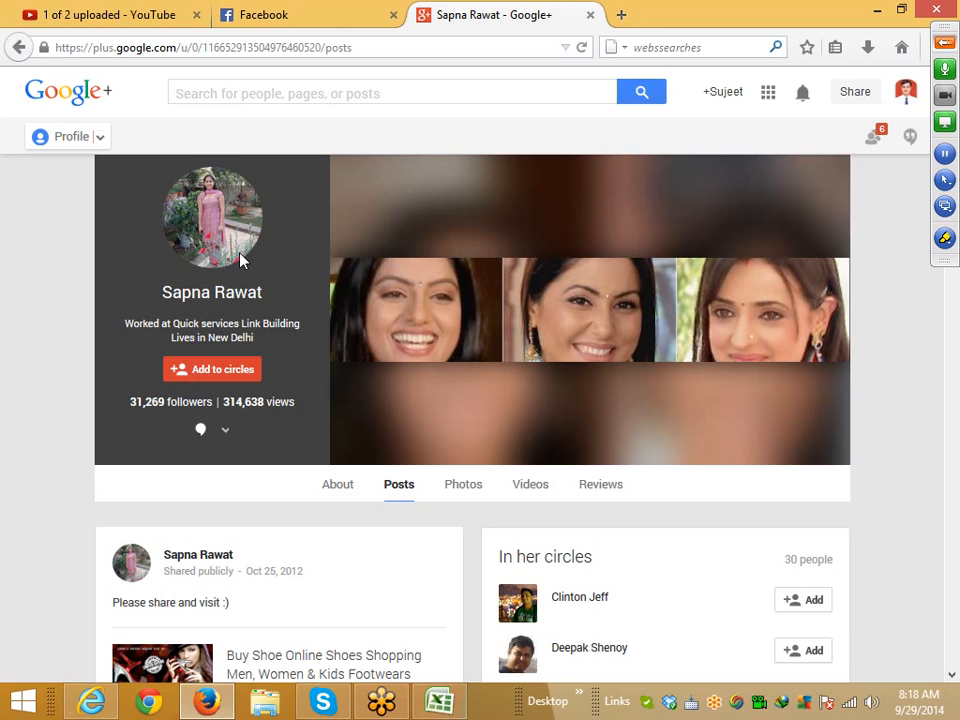
key(alt+Tab)
key(ctrl+v)
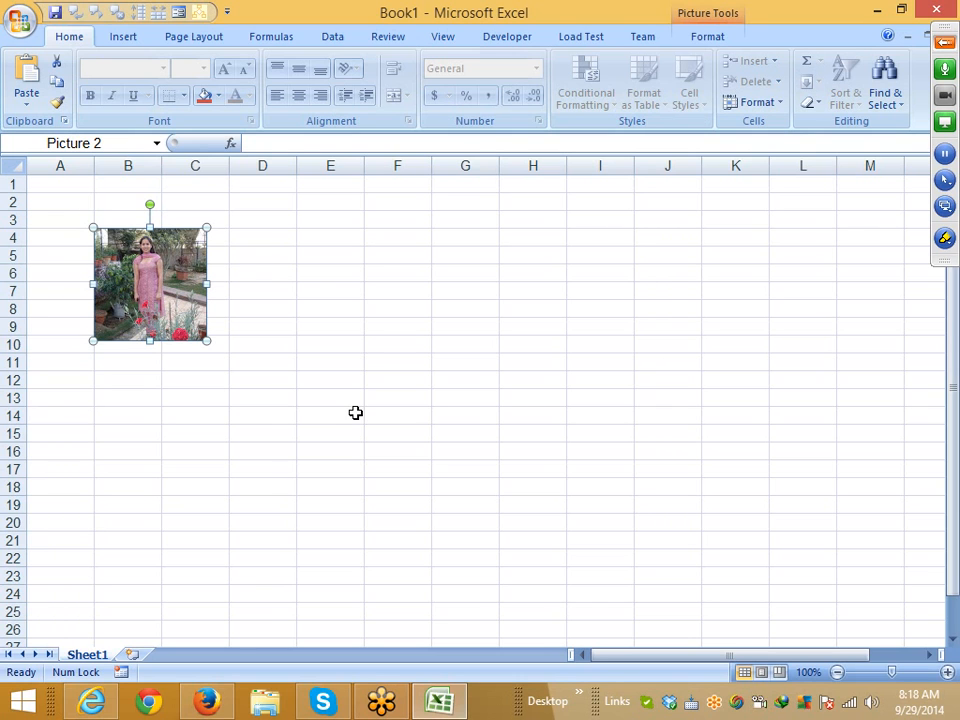
Search for Paint from the Start screen and launch it.
key(super)
text(p)
key(Down)
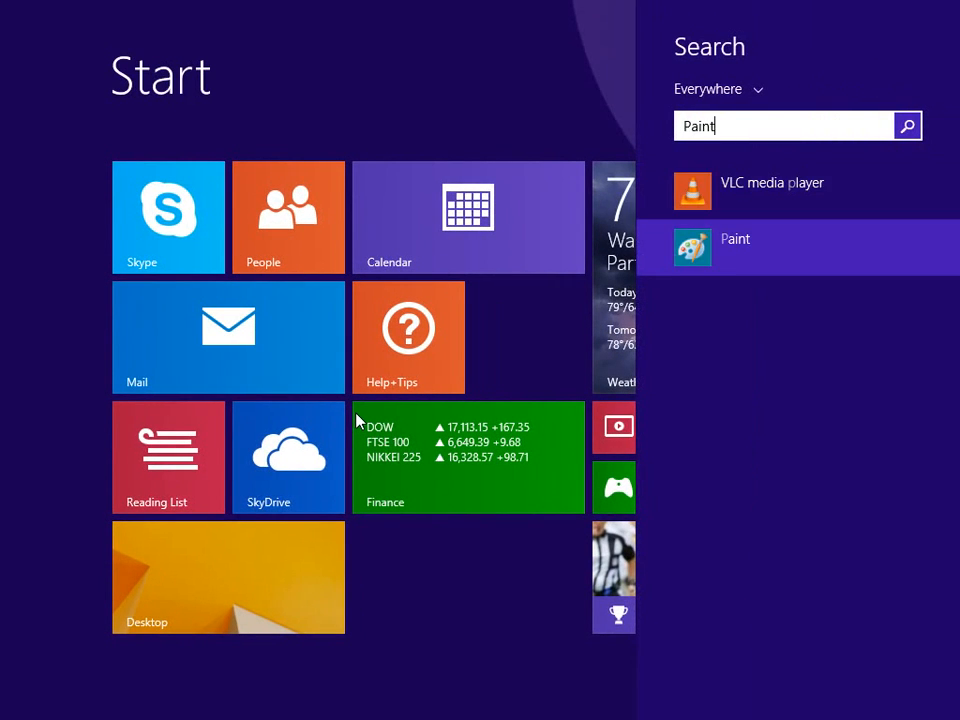
key(Return)
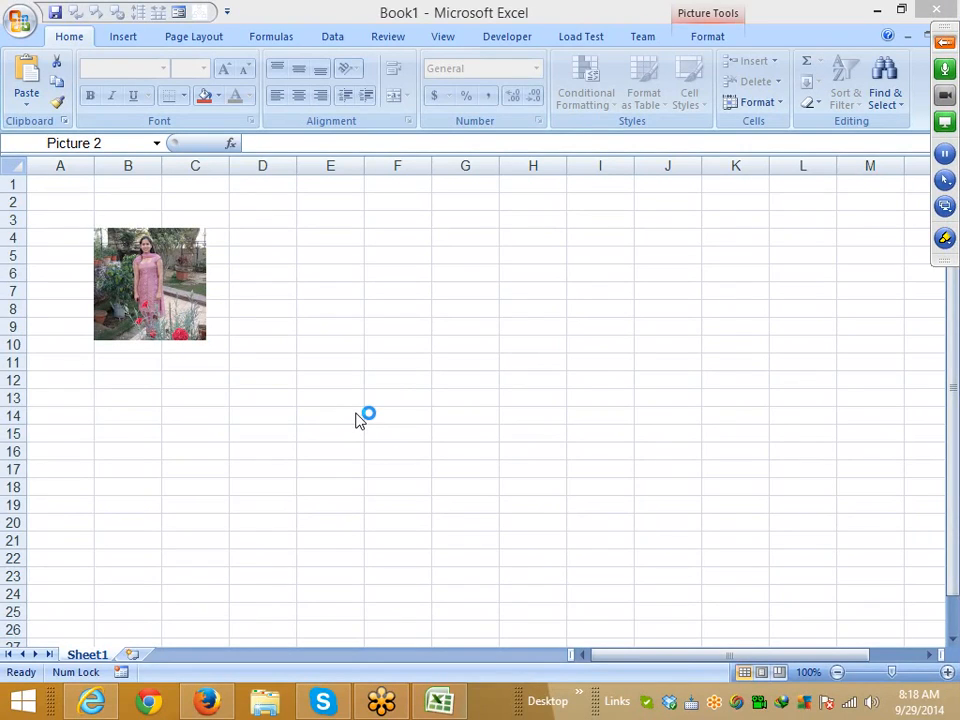
key(super)
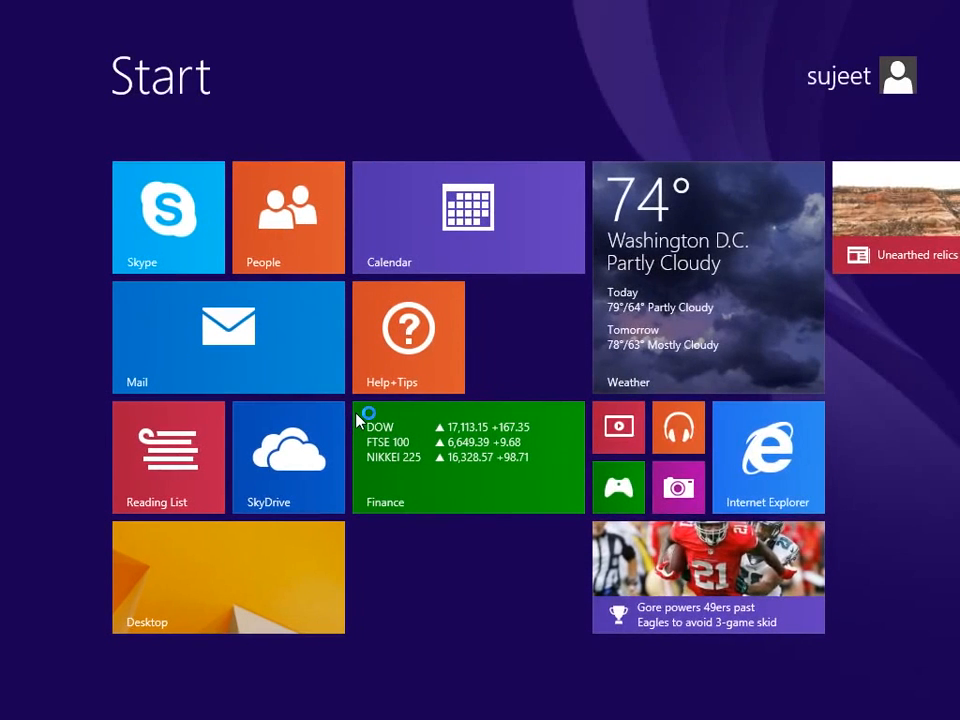
text(player)
key(Down)
key(Return)
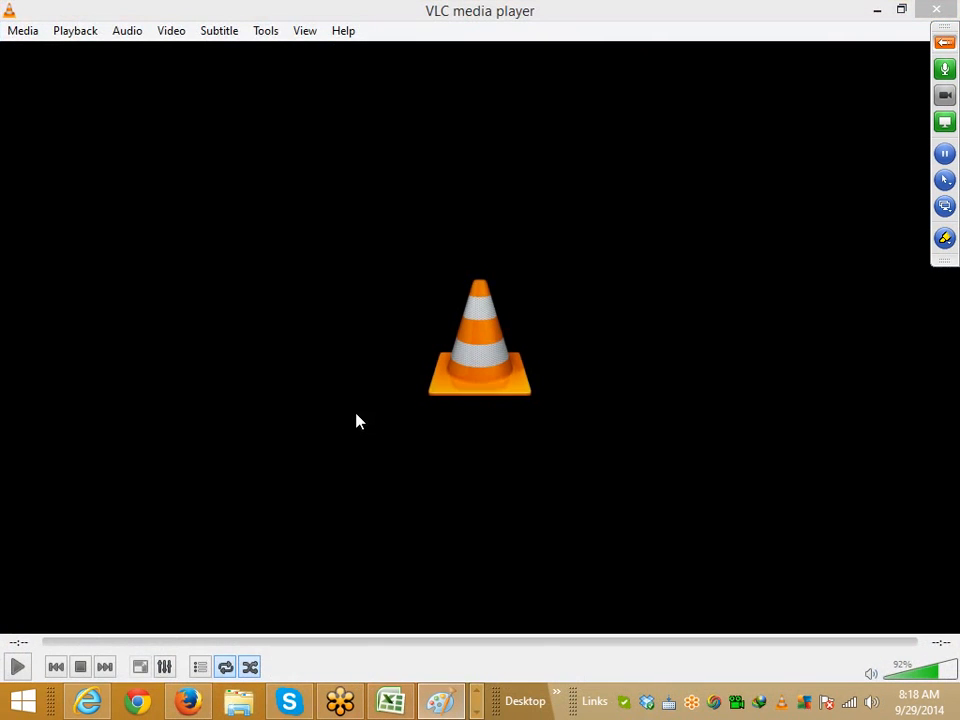
click(937, 10)
Paste the copied photo onto the Paint canvas and place a second copy in Excel across columns H and I, starting at row 5.
key(ctrl+v)
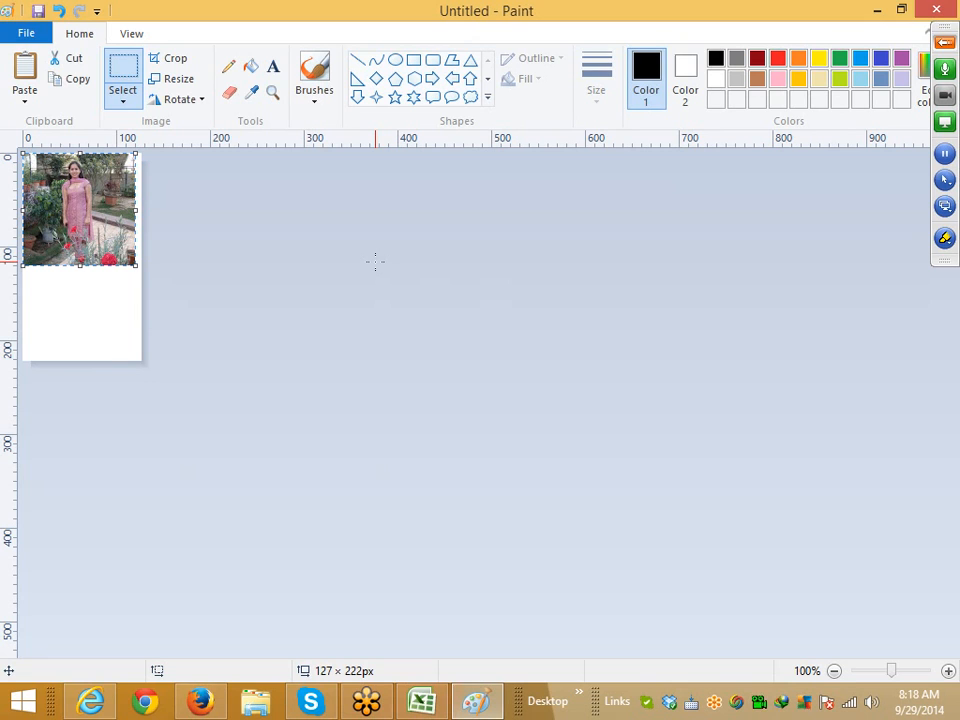
click(424, 698)
click(435, 253)
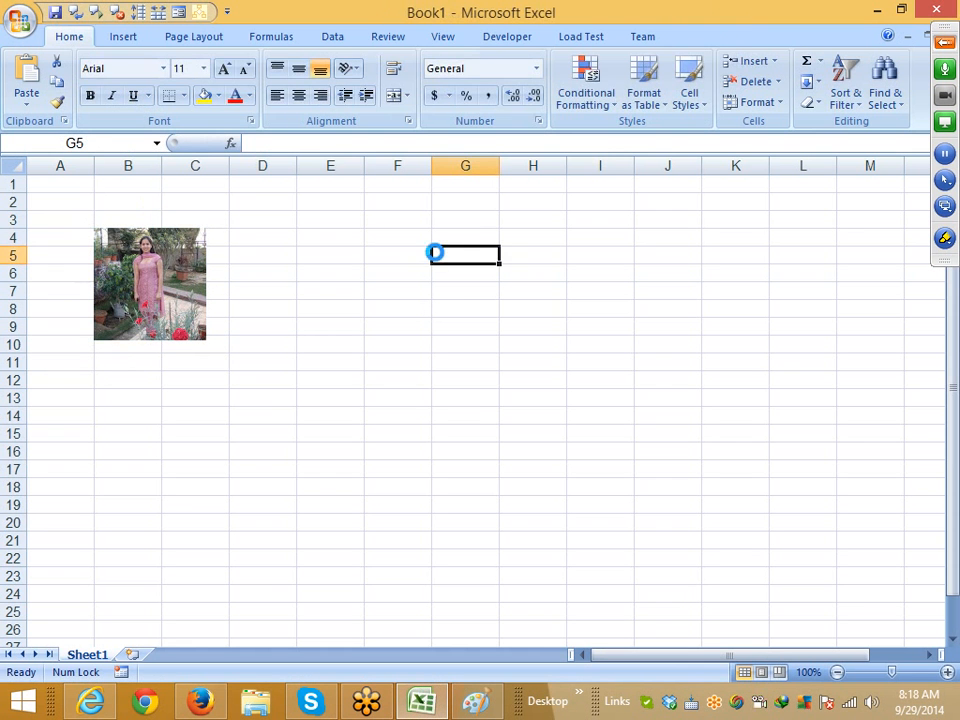
key(ctrl+v)
drag(101, 227, 585, 301)
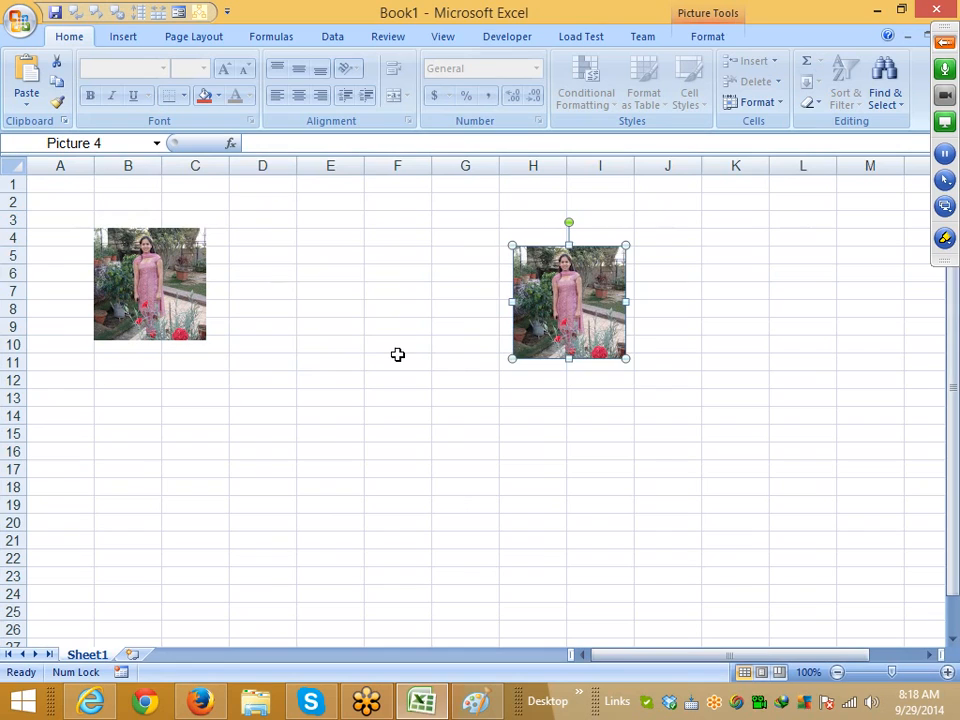
Shrink the photo at cell B4 proportionally so it ends near row 8.
click(170, 255)
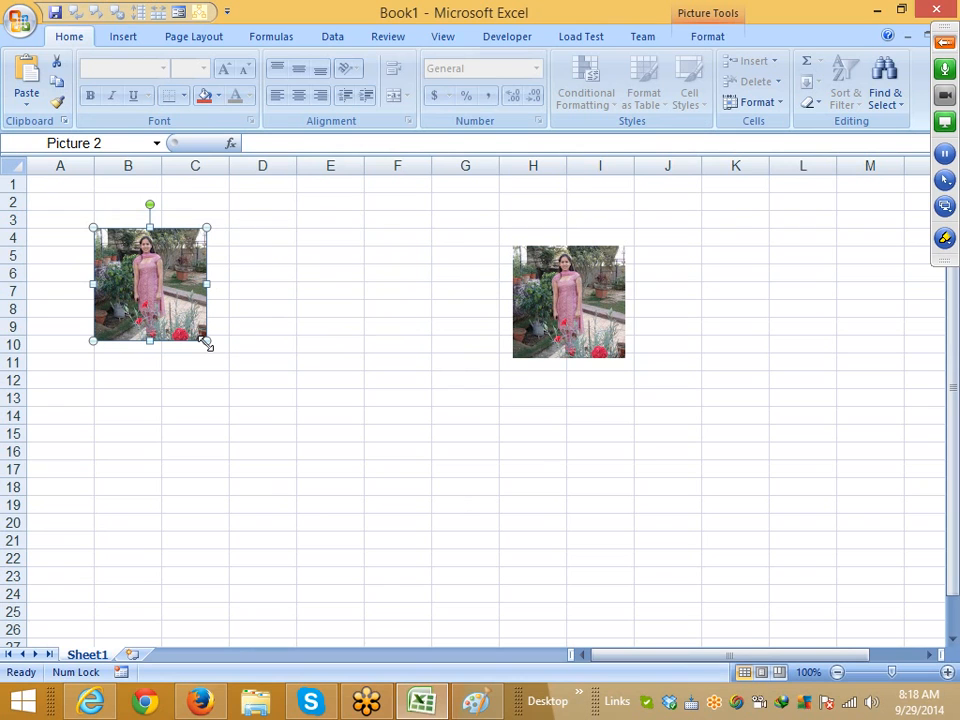
drag(207, 343, 186, 320)
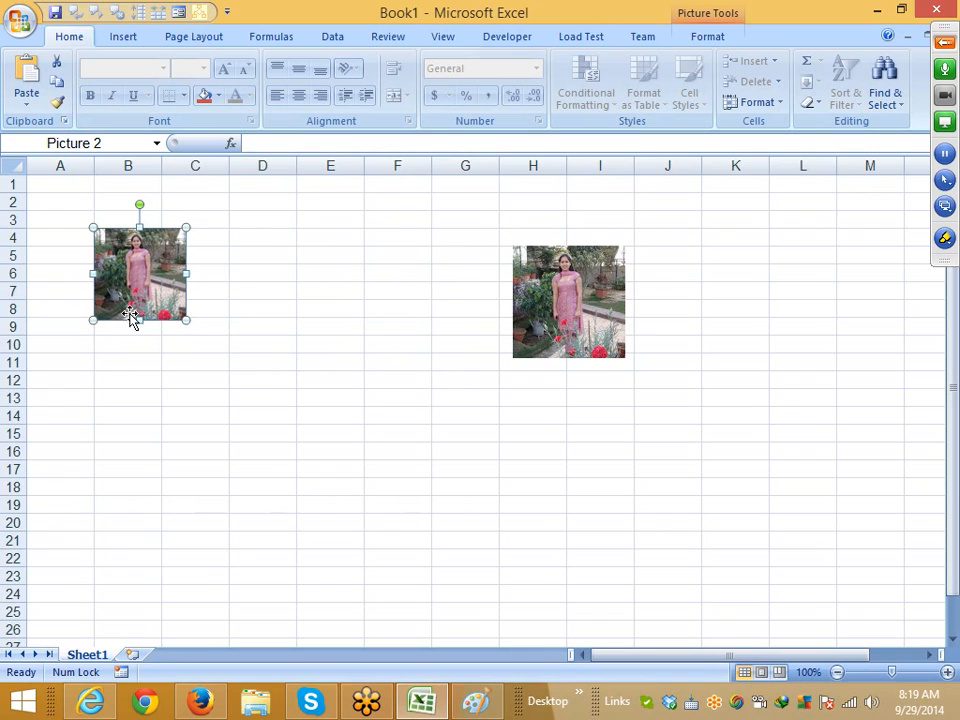
Try stretching the photo at cell B4 across to column G and down to row 21, then undo both changes.
drag(185, 274, 512, 278)
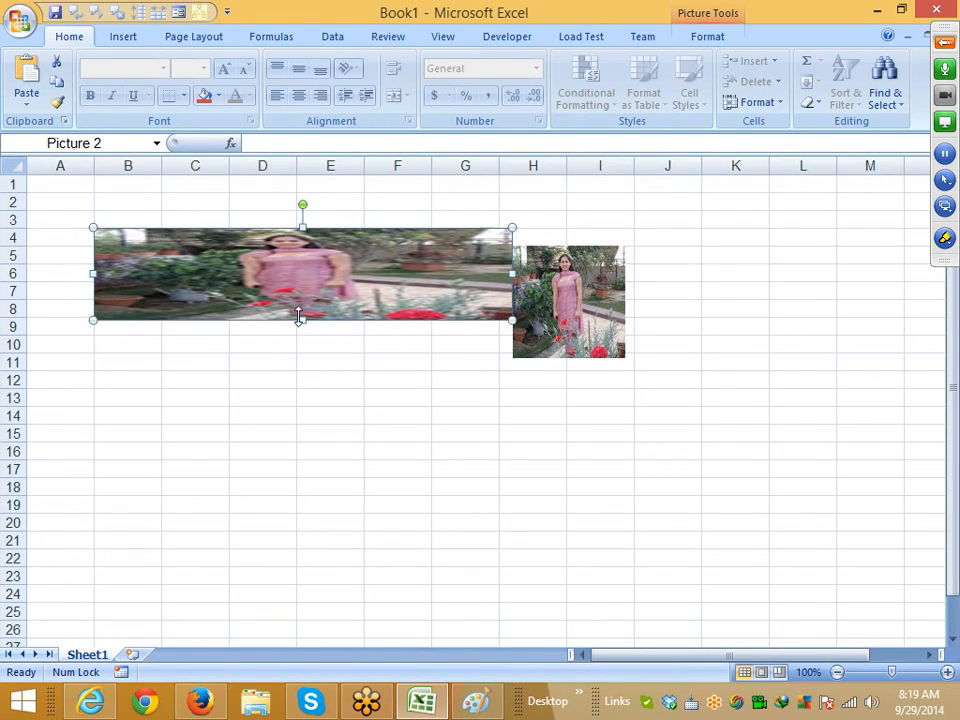
drag(299, 318, 302, 550)
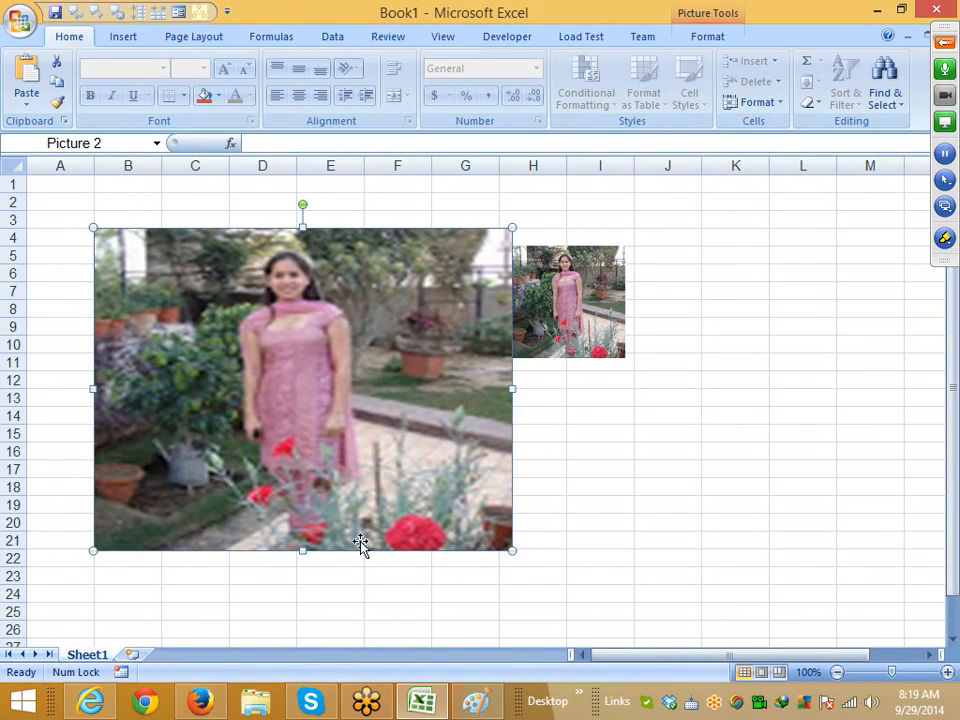
key(ctrl+z)
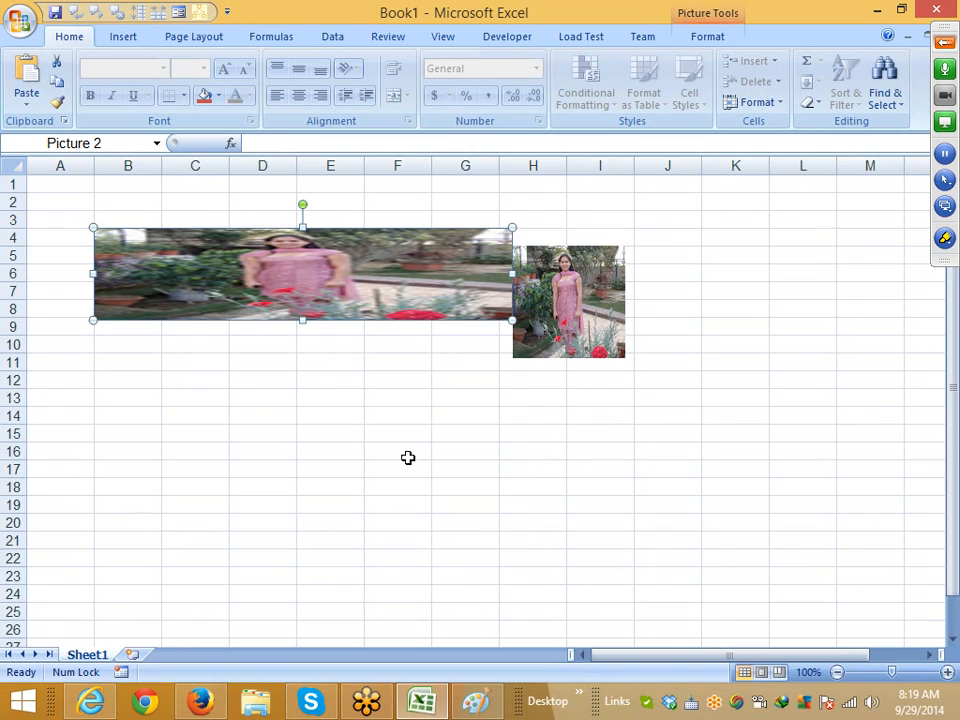
key(ctrl+z)
Open the enlarged profile photo in Firefox, copy the image, and return to Paint.
key(alt+Tab)
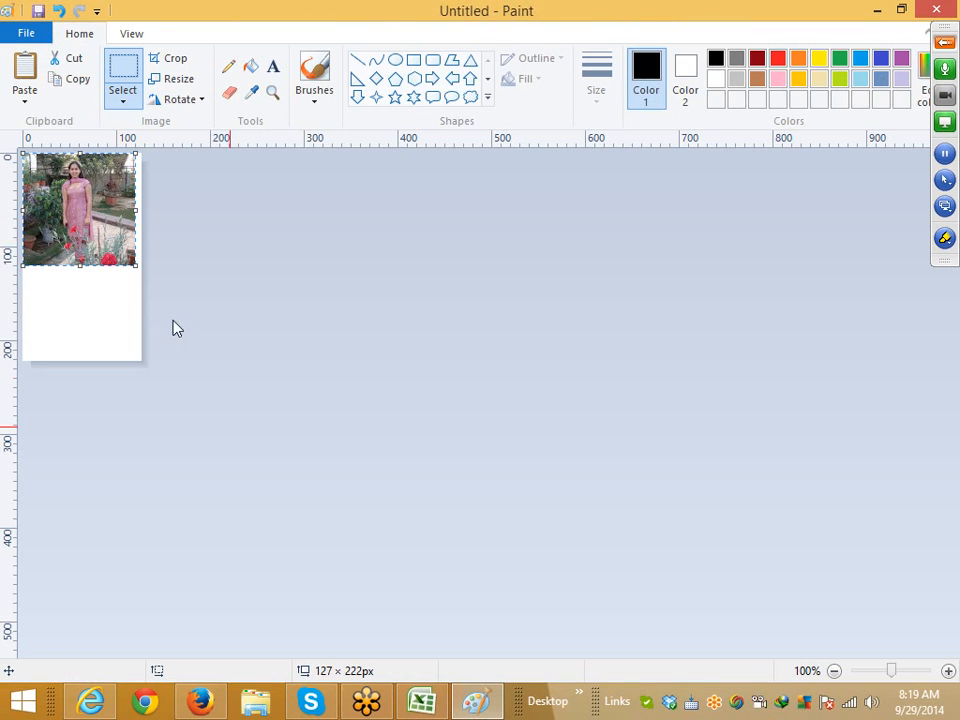
click(213, 706)
click(214, 253)
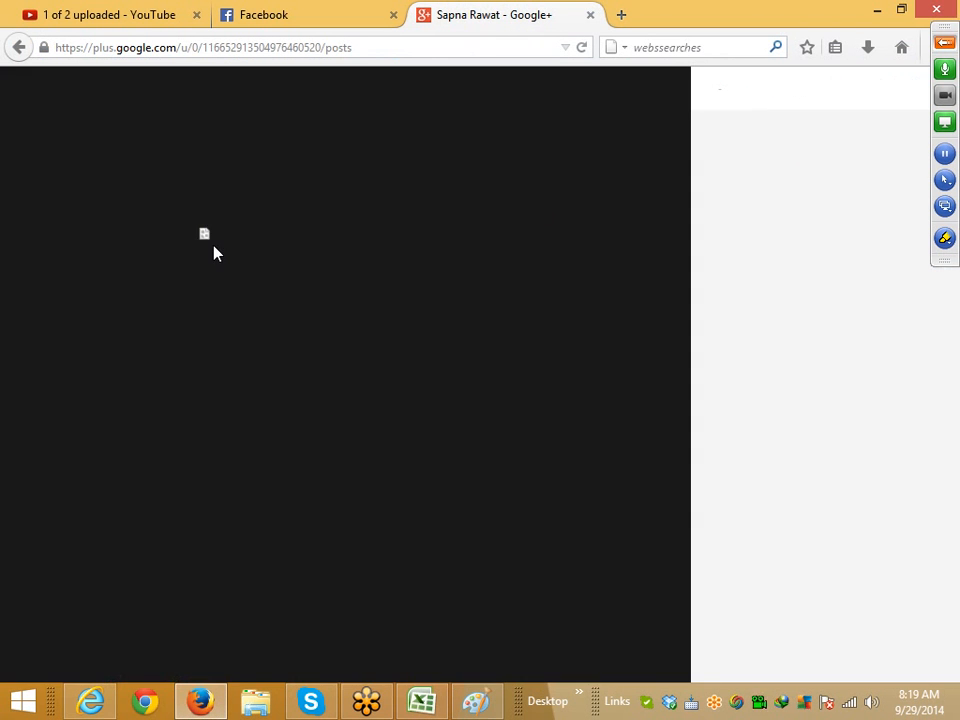
right_click(304, 343)
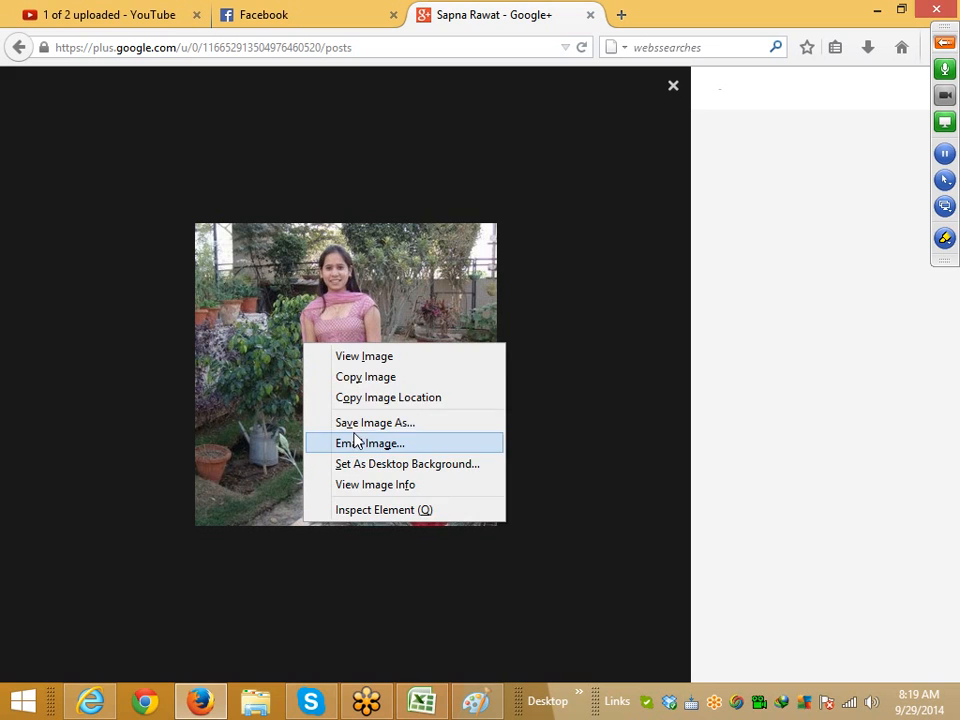
click(363, 386)
key(alt)
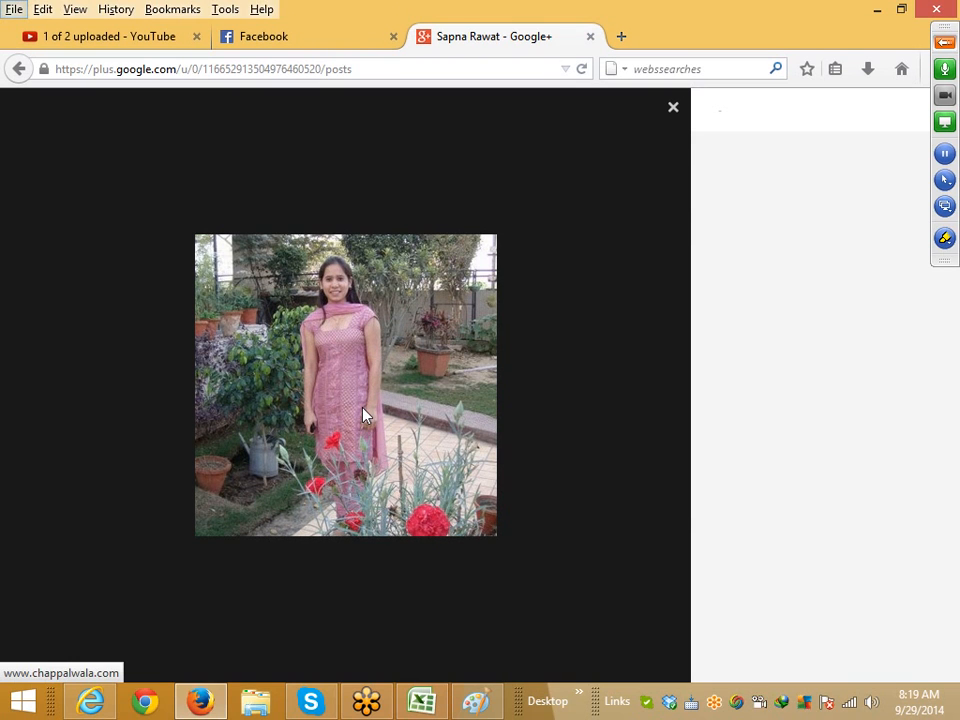
click(670, 123)
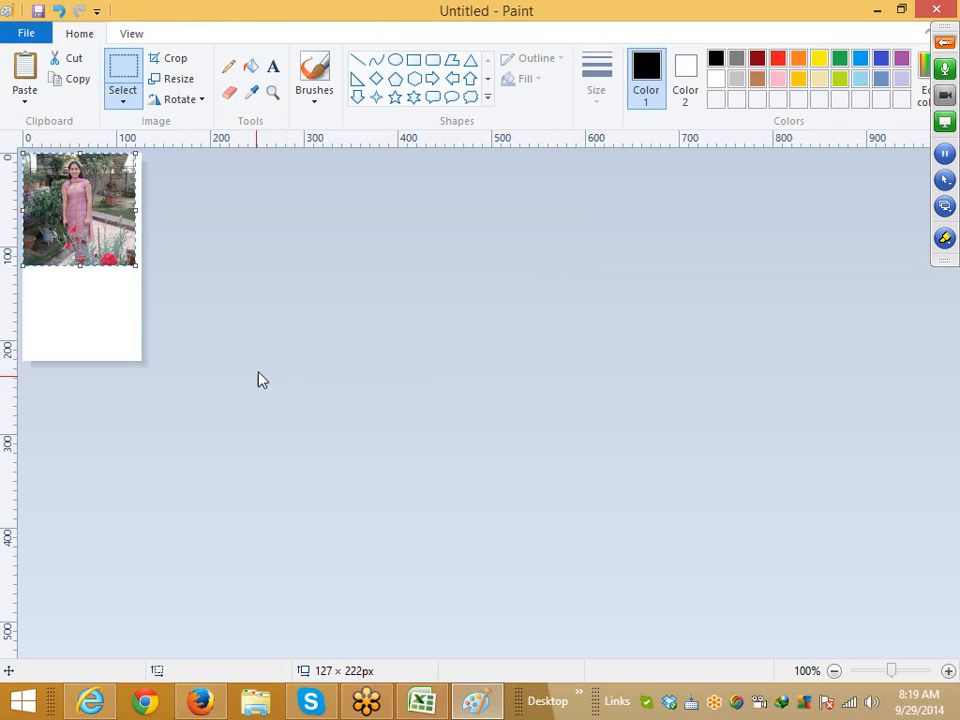
Switch to Excel, paste the copied large photo at cell E13, and reposition it over columns C to H starting at row 6.
click(438, 700)
click(333, 390)
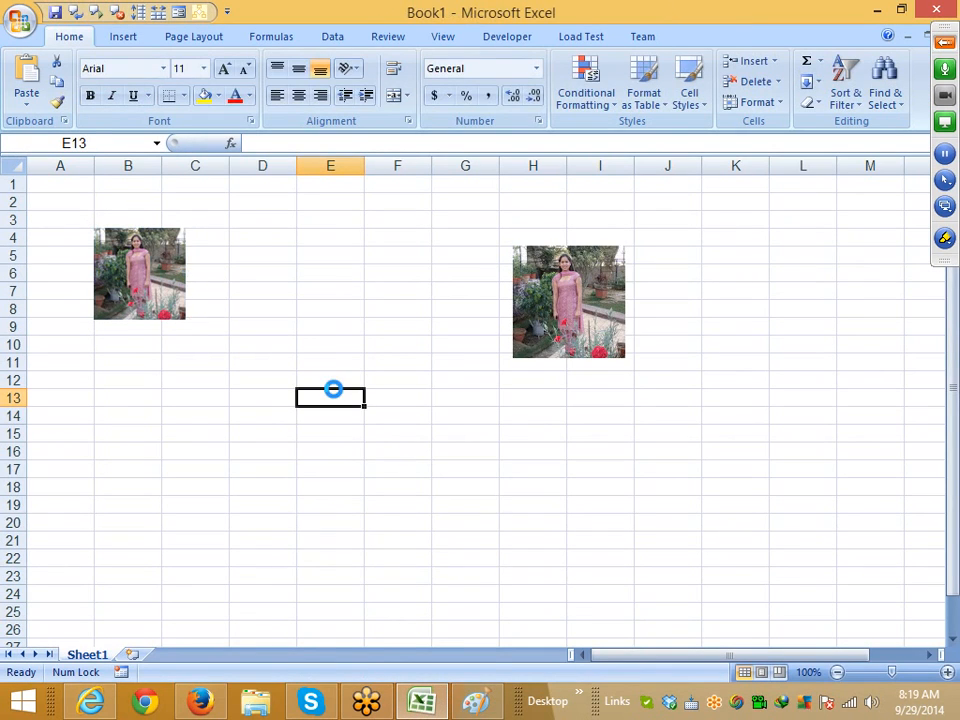
key(ctrl+v)
drag(394, 459, 292, 347)
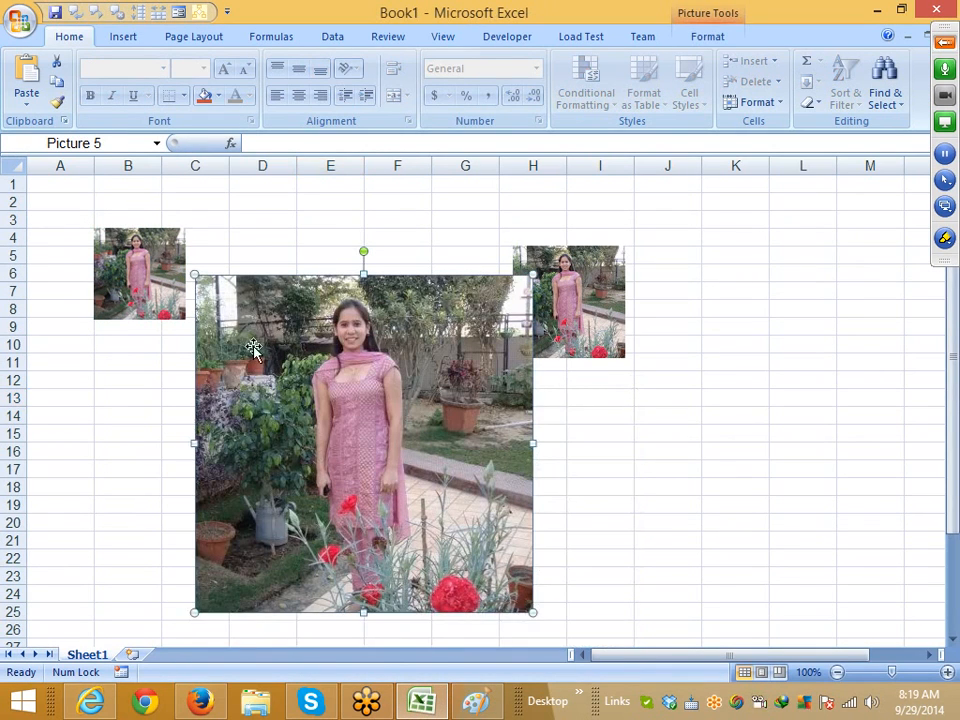
Delete the two smaller photos, at cell B4 and over columns H and I, leaving only the large one.
click(160, 272)
key(Delete)
click(545, 290)
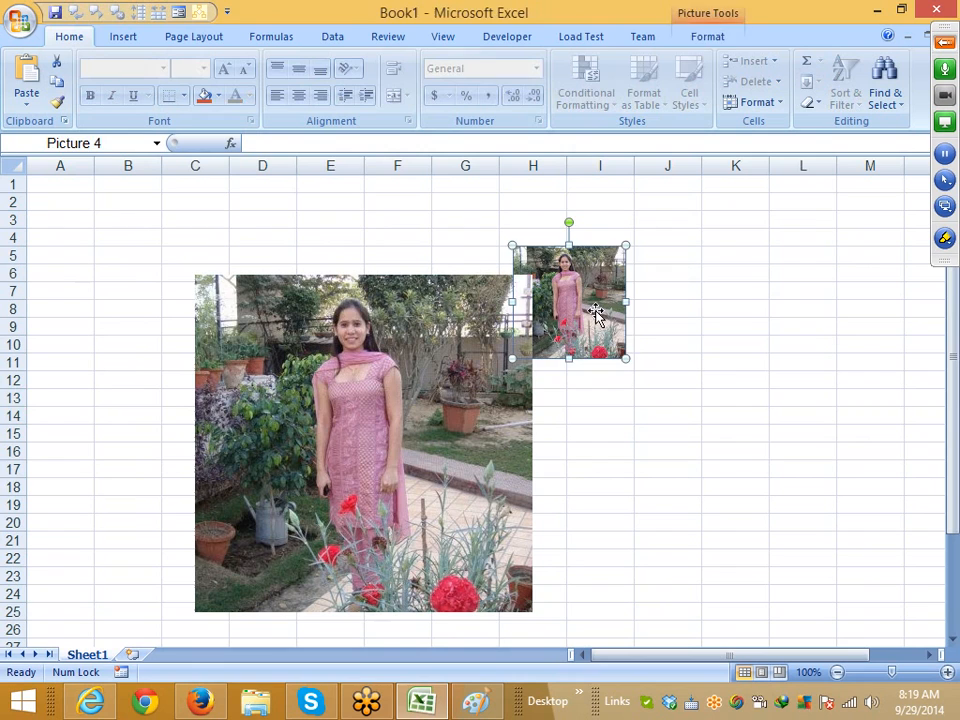
key(Delete)
Shrink the remaining photo proportionally to about 1.58 inches square and place it over columns B to D, starting at row 4.
drag(445, 393, 352, 355)
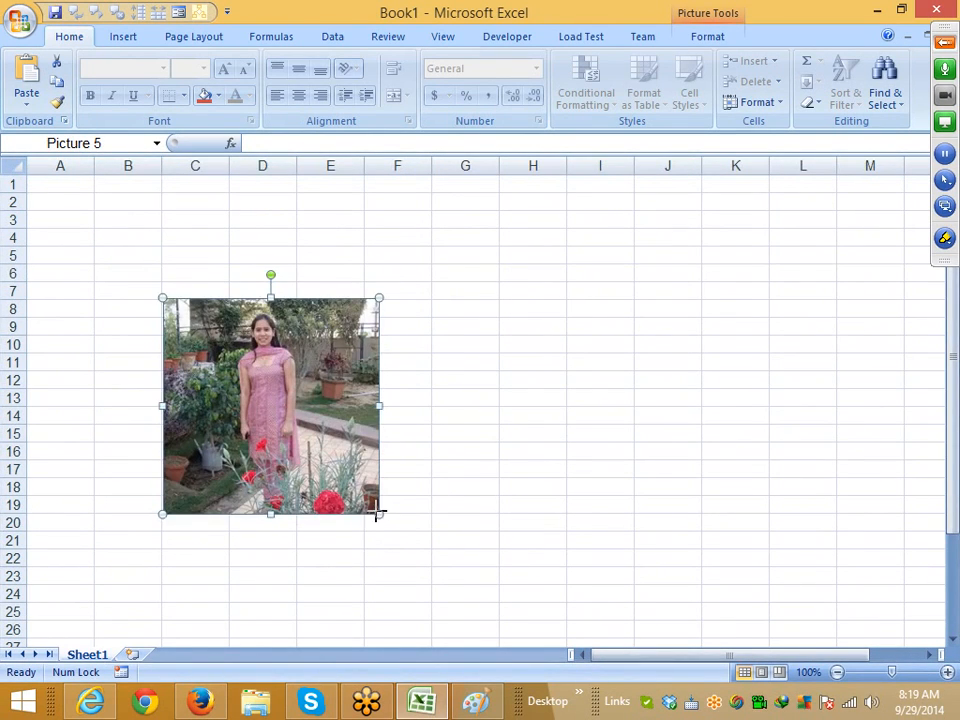
drag(378, 513, 338, 481)
click(398, 484)
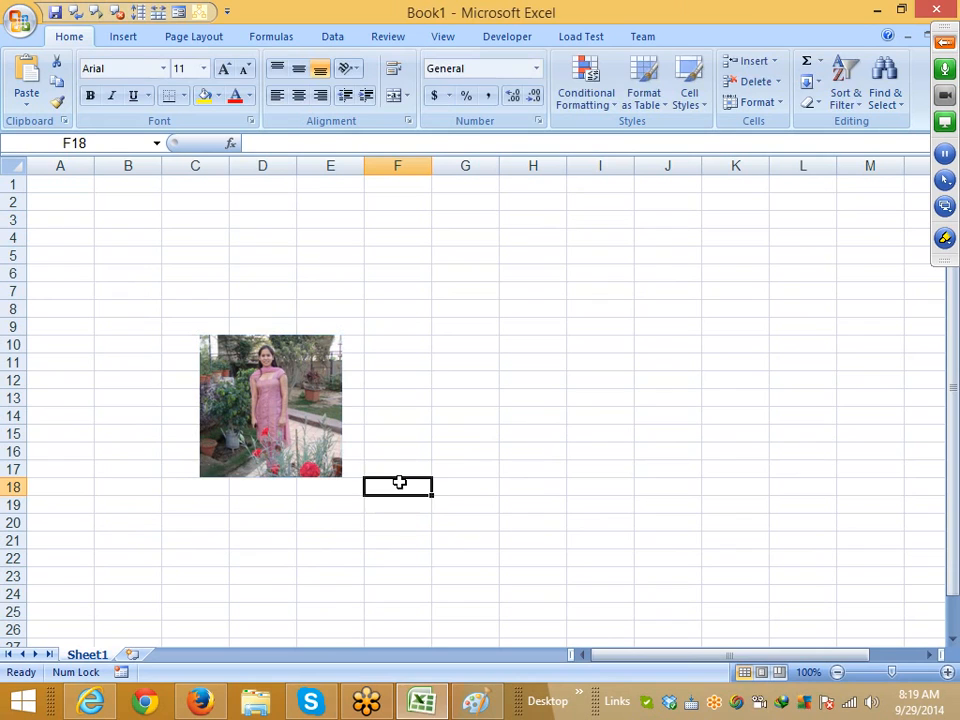
click(312, 435)
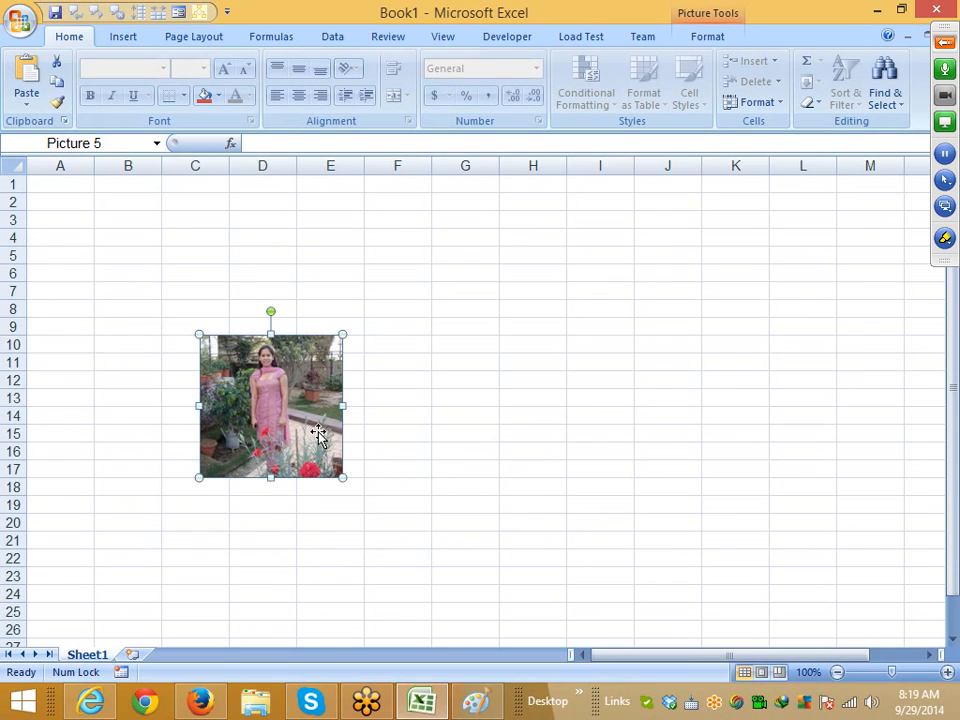
drag(318, 430, 233, 329)
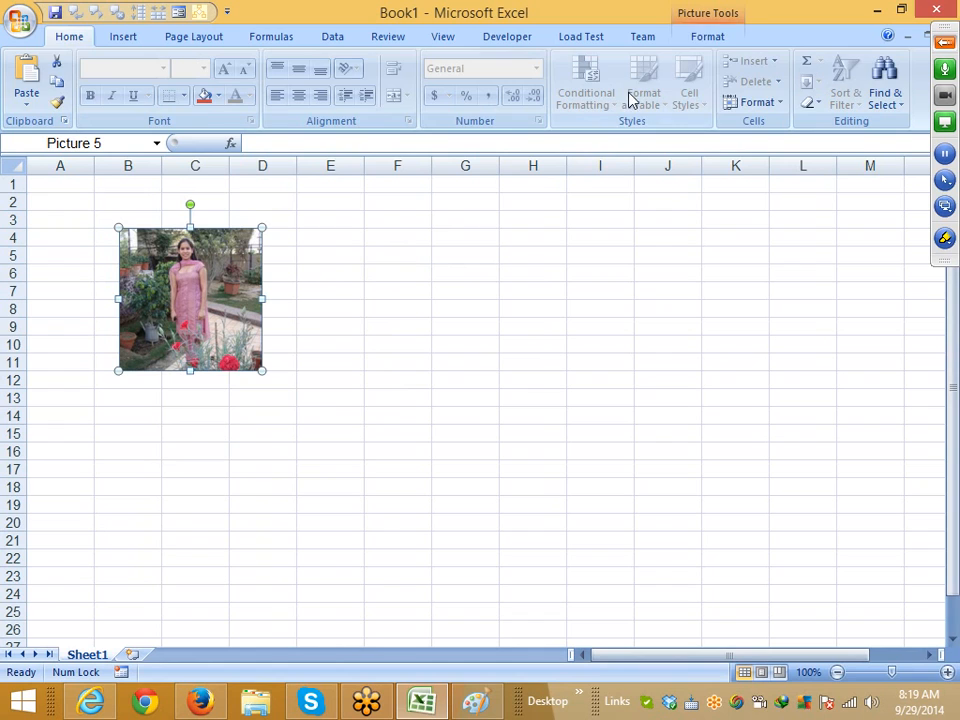
Examine the brightness, contrast and recolor options available for the photo.
click(705, 24)
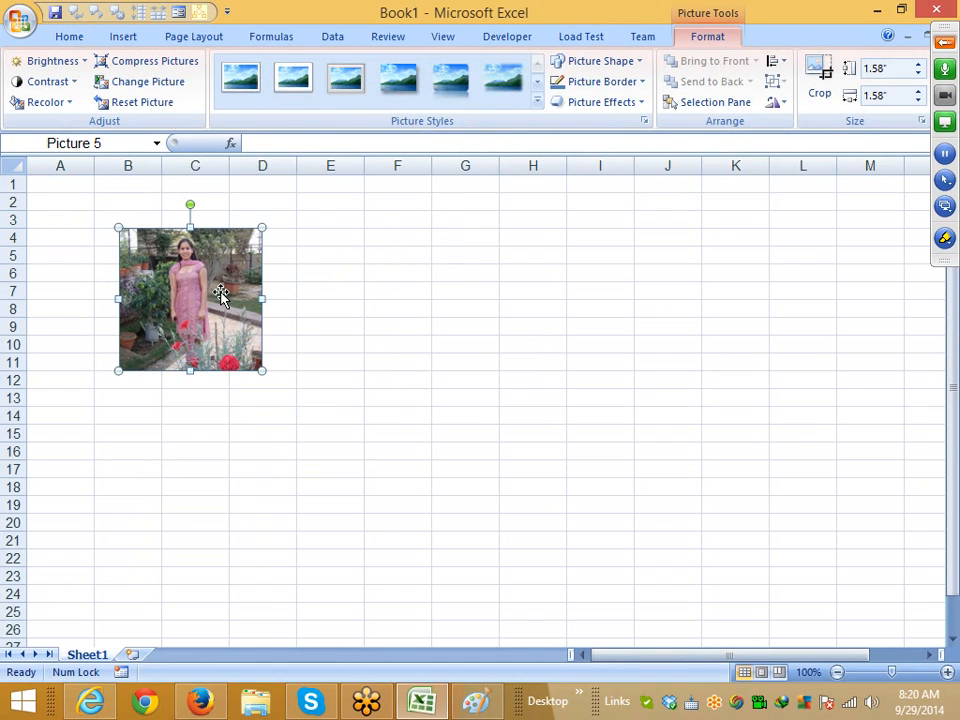
drag(205, 290, 401, 295)
click(20, 61)
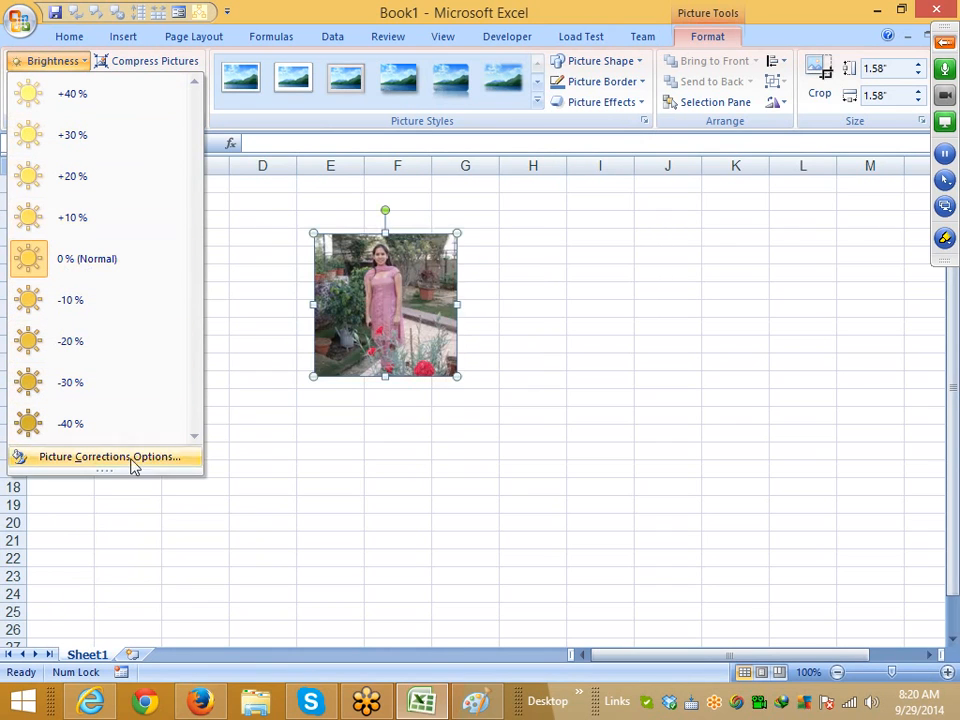
click(375, 307)
click(45, 81)
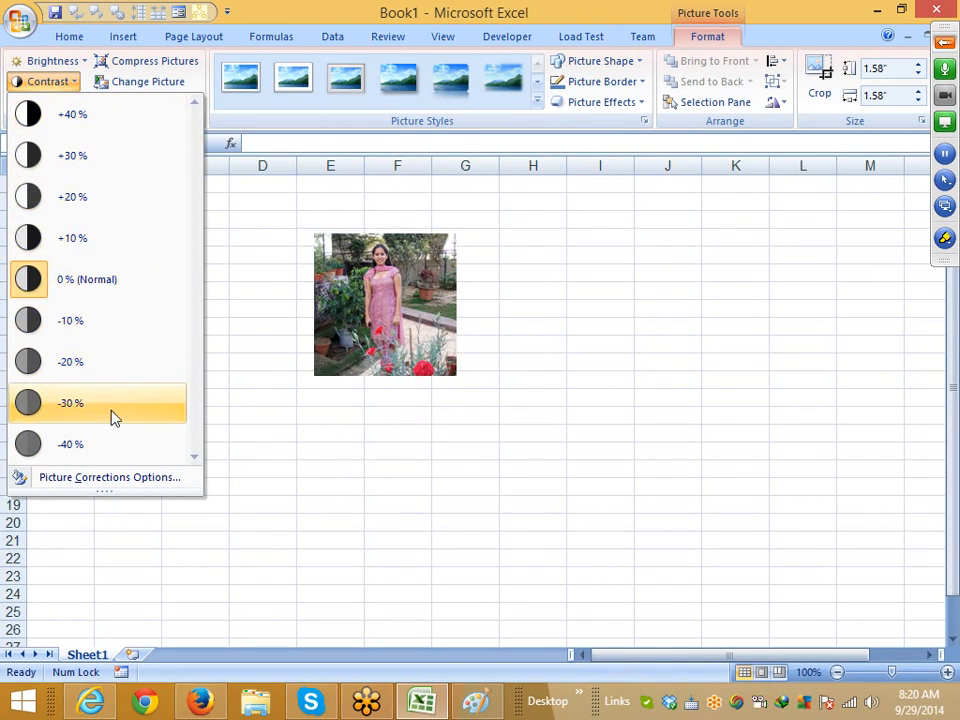
click(407, 330)
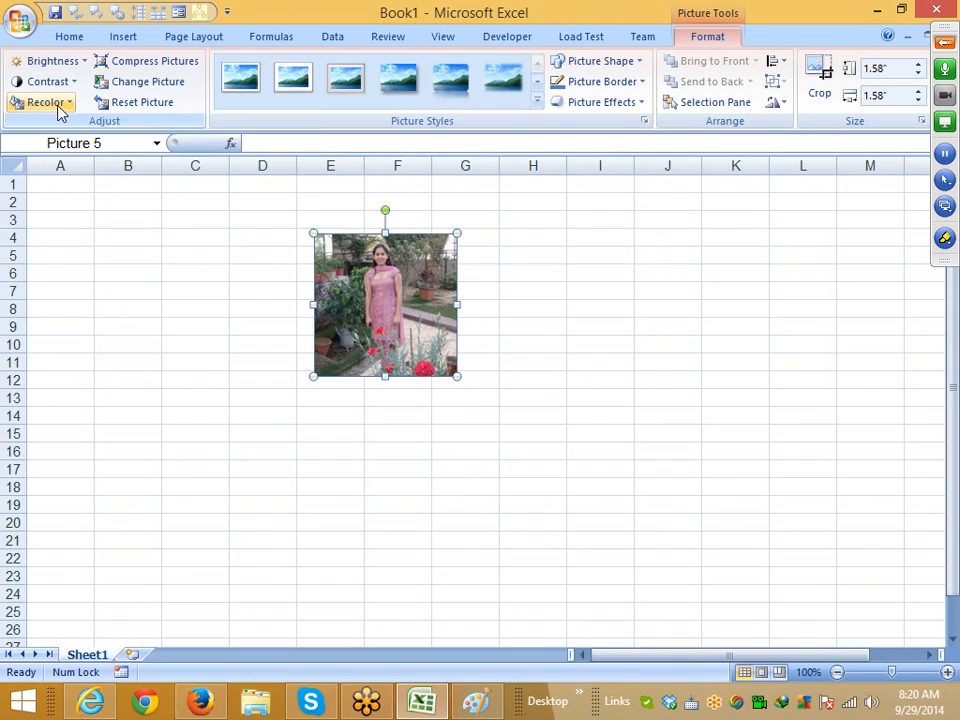
click(50, 102)
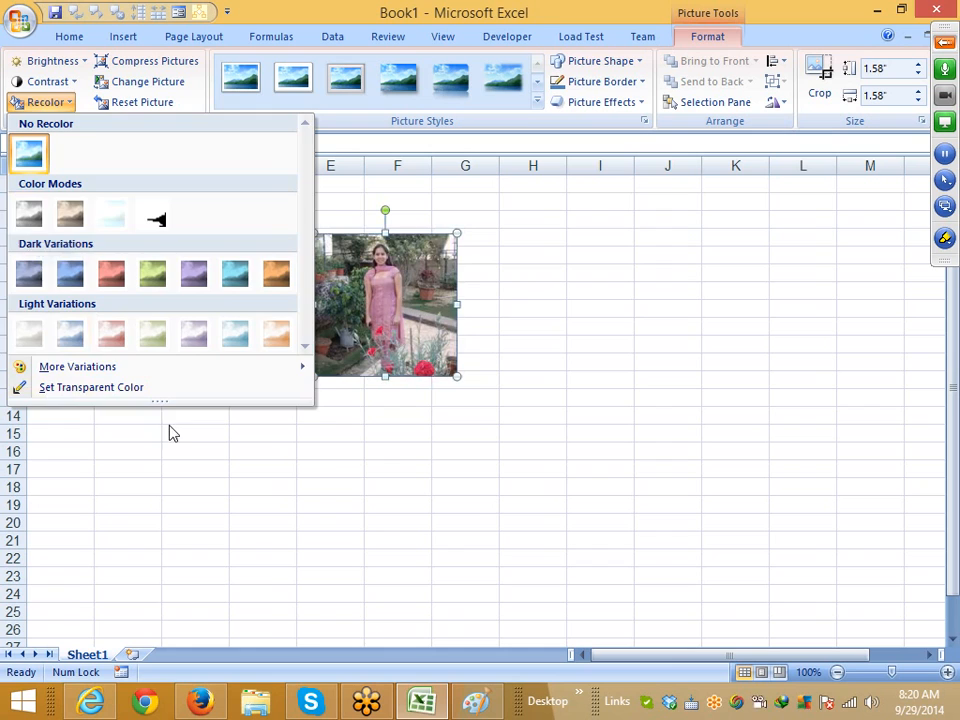
click(334, 435)
Compress the photo with the settings applied to selected pictures only, and place it over columns D to F.
drag(349, 339, 435, 314)
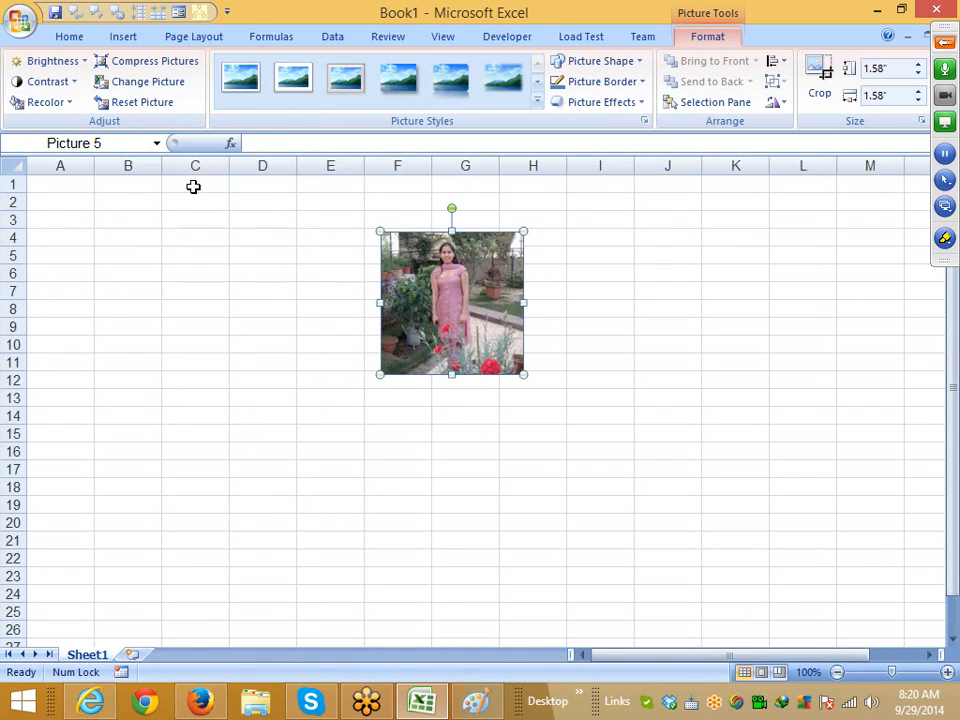
click(155, 63)
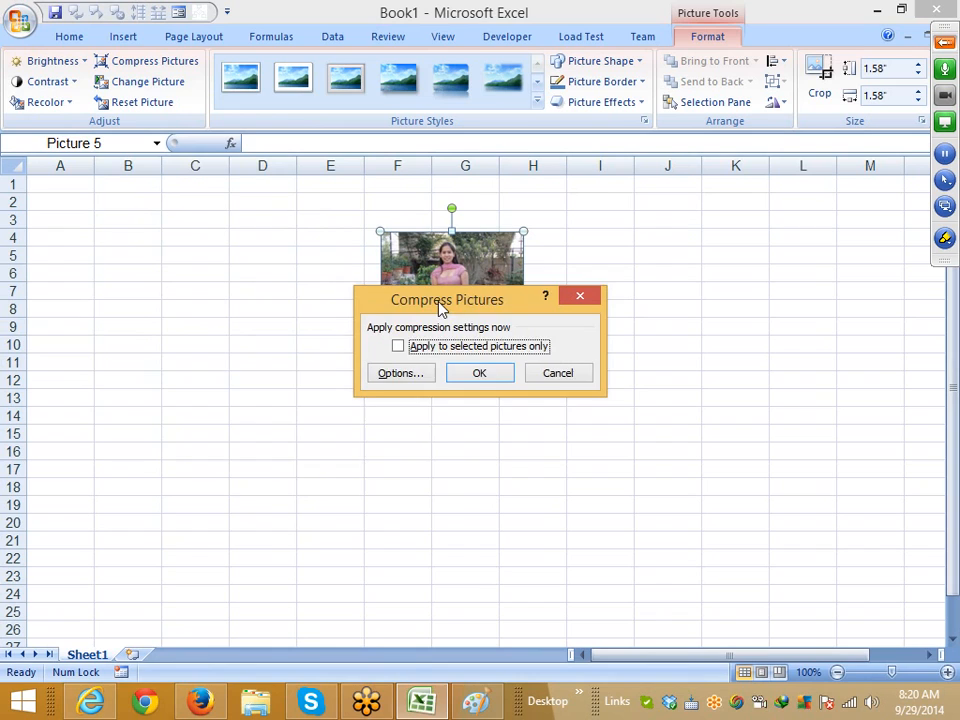
drag(441, 307, 140, 371)
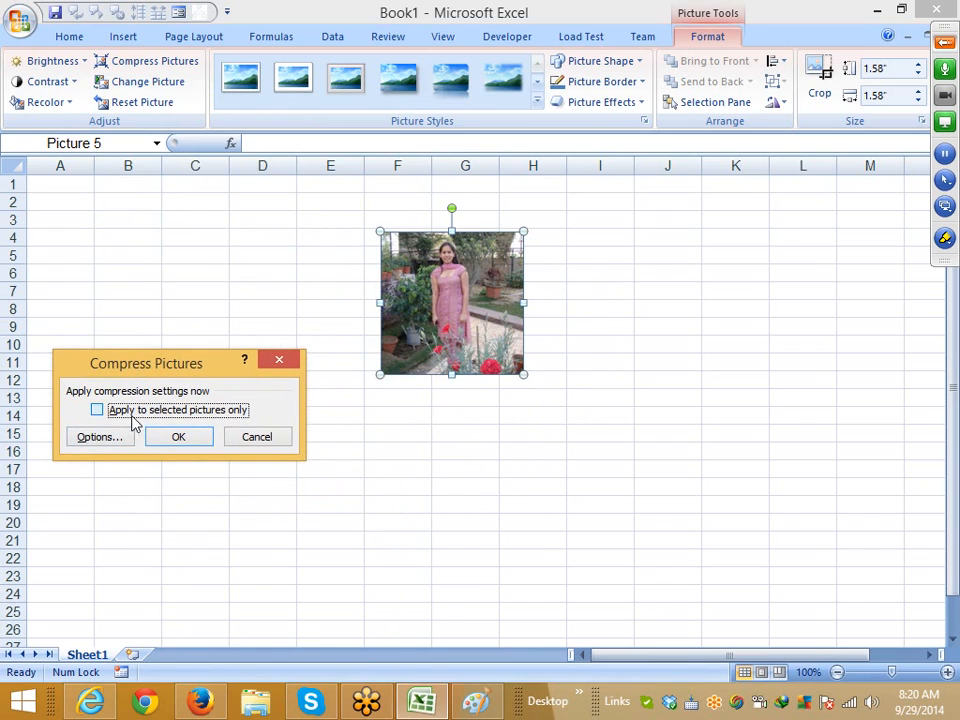
click(133, 414)
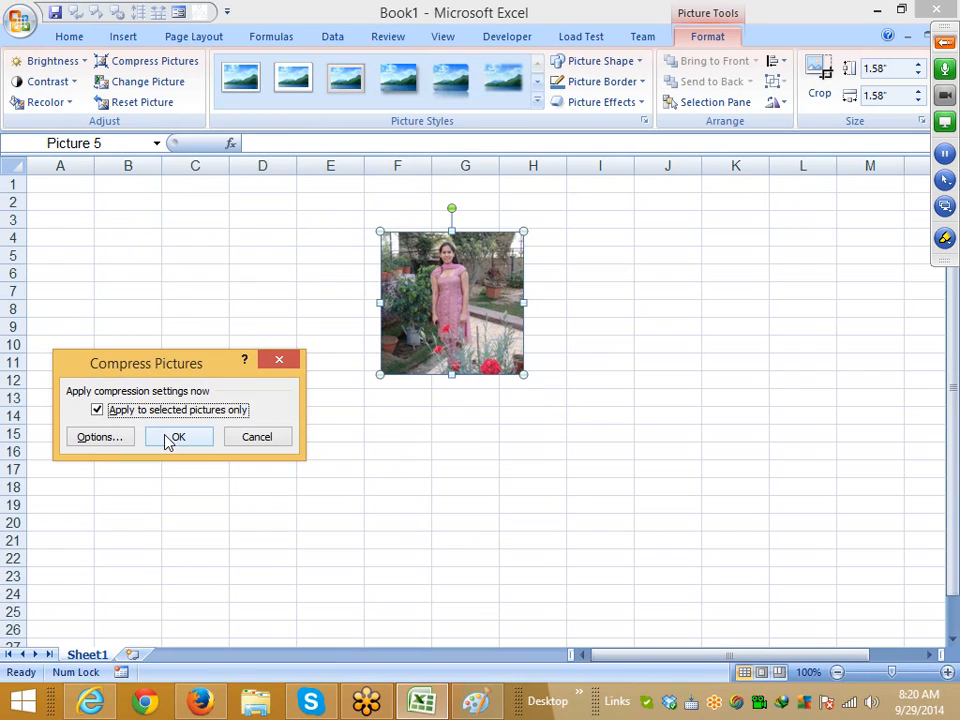
click(168, 440)
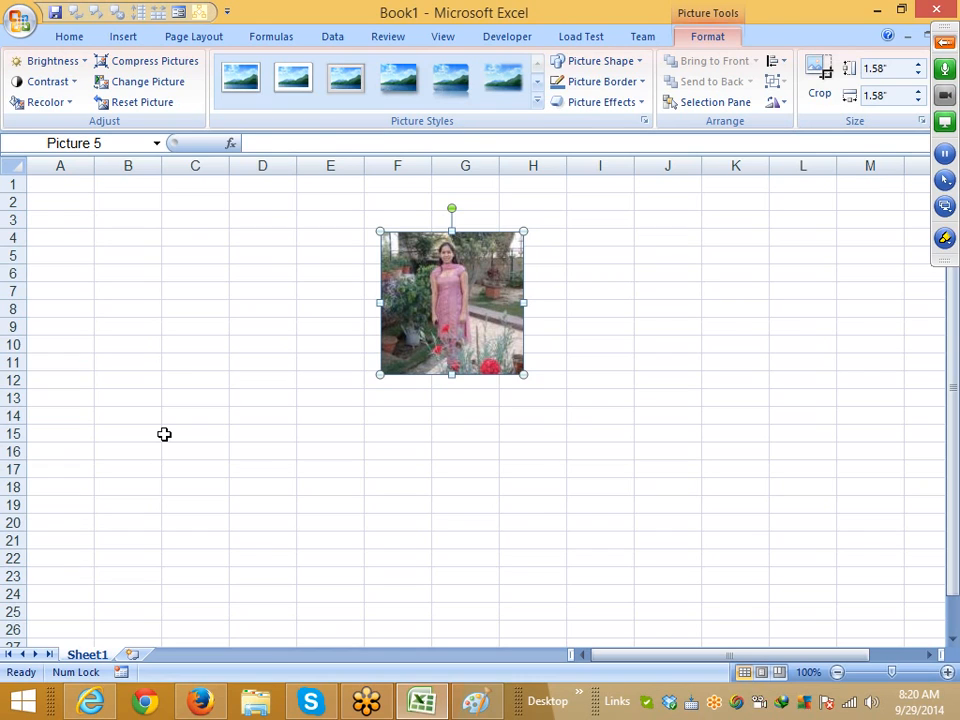
drag(397, 272, 268, 272)
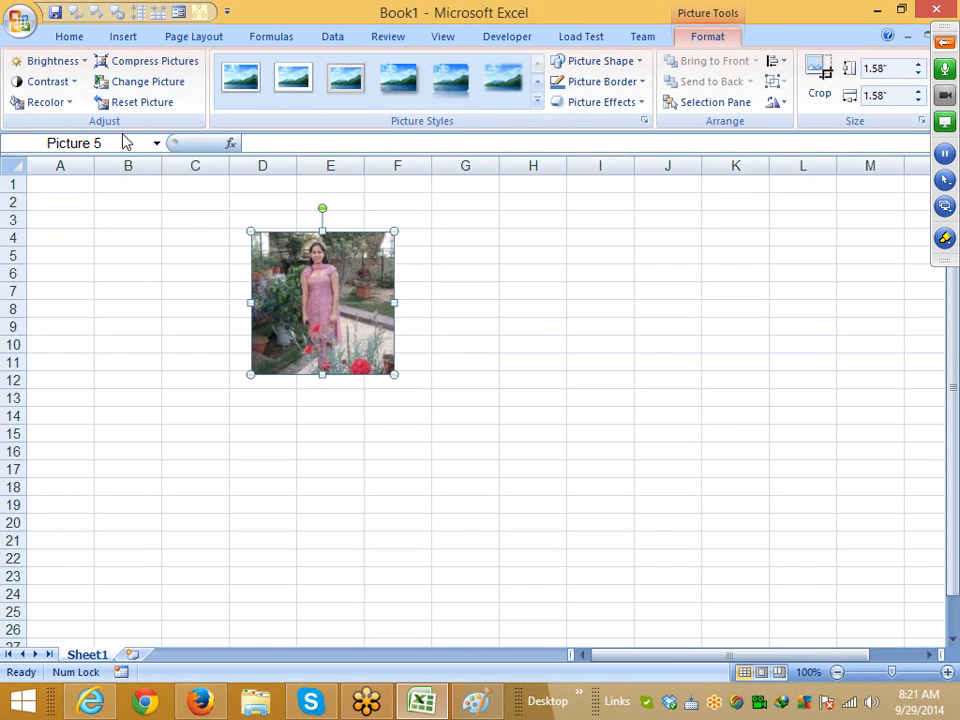
Apply the thick grey bevelled-frame picture style to the photo and move it down to rows 8 to 16.
click(385, 95)
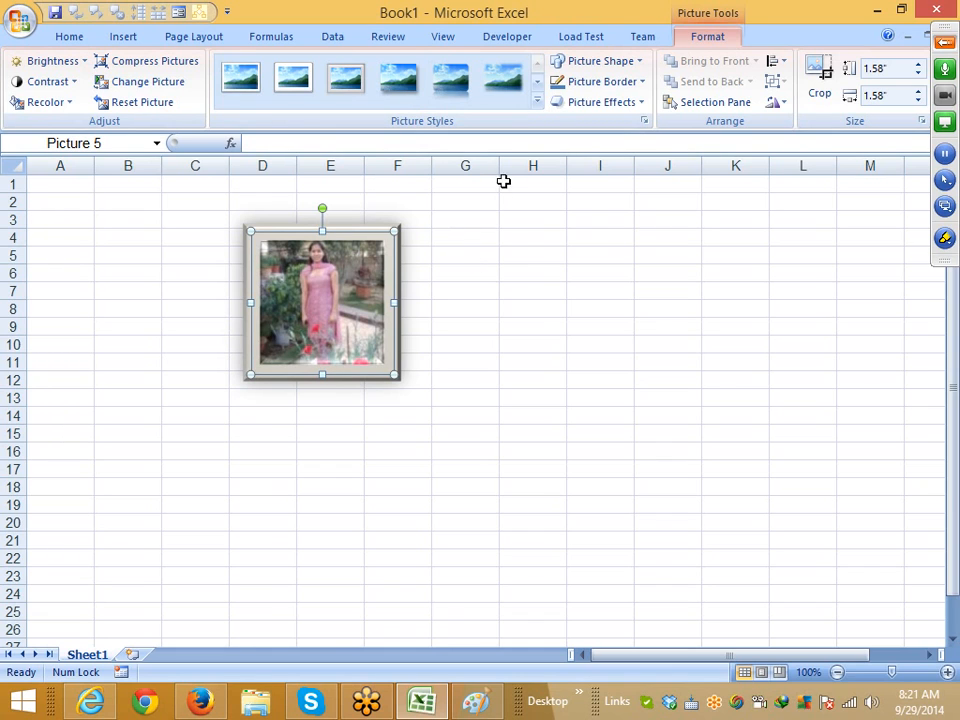
drag(365, 237, 336, 314)
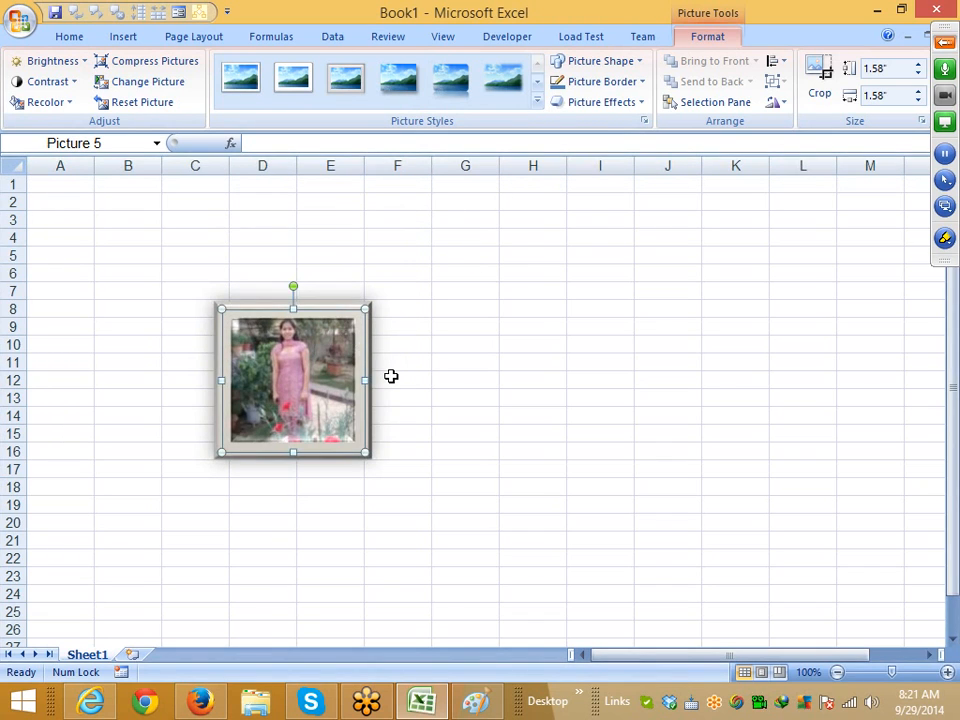
click(407, 392)
click(335, 395)
Try replacing the framed photo with the picture file 1 from the Pictures folder, and undo the replacement.
click(150, 85)
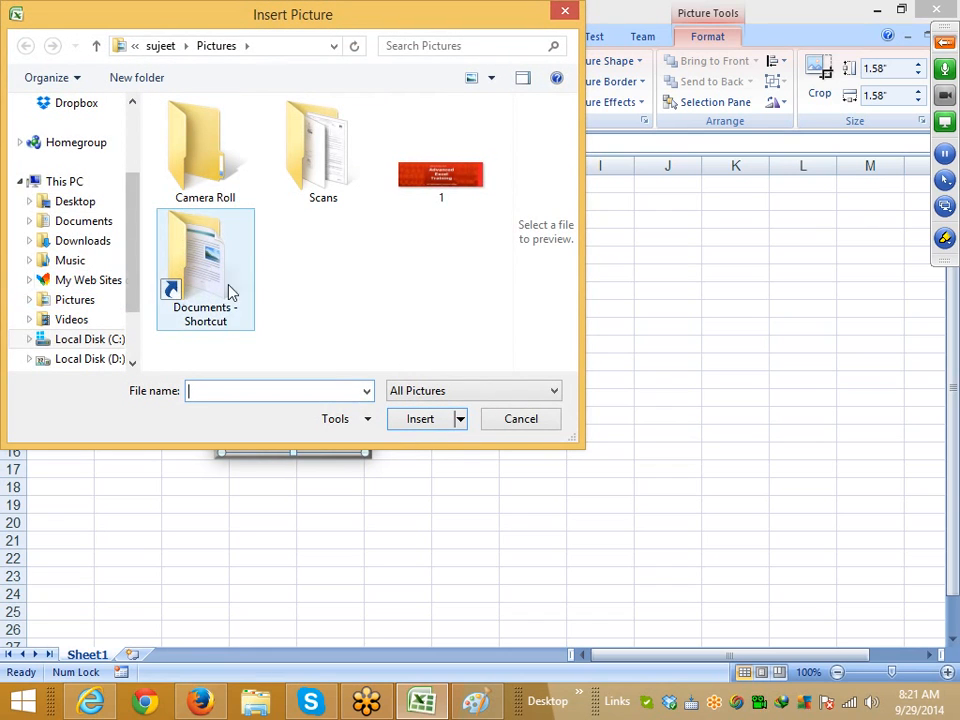
double_click(396, 190)
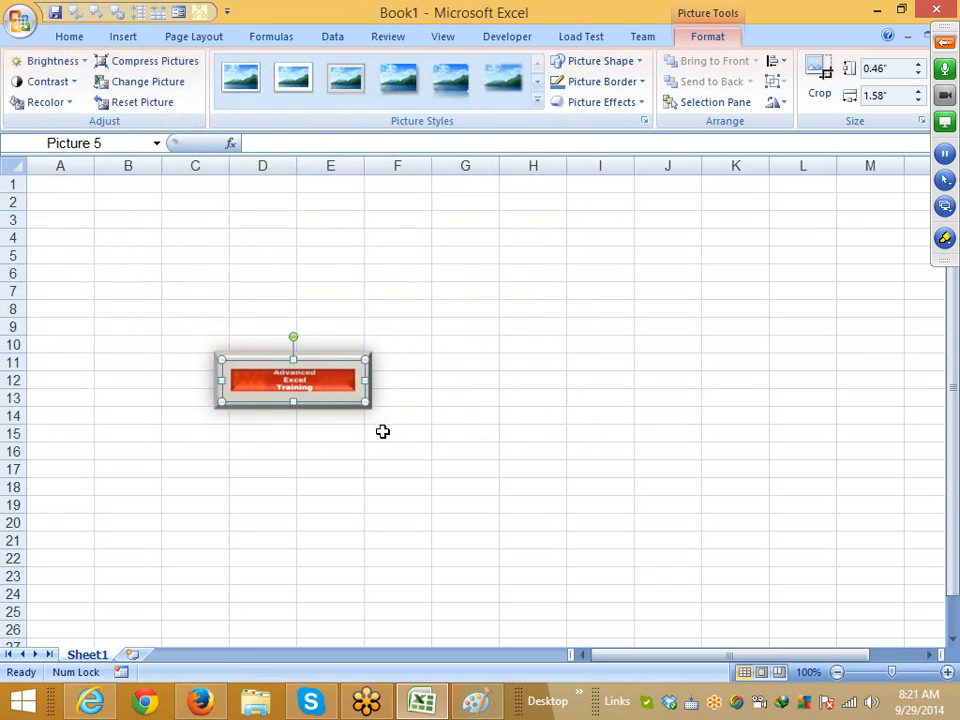
click(385, 448)
double_click(327, 407)
key(ctrl+z)
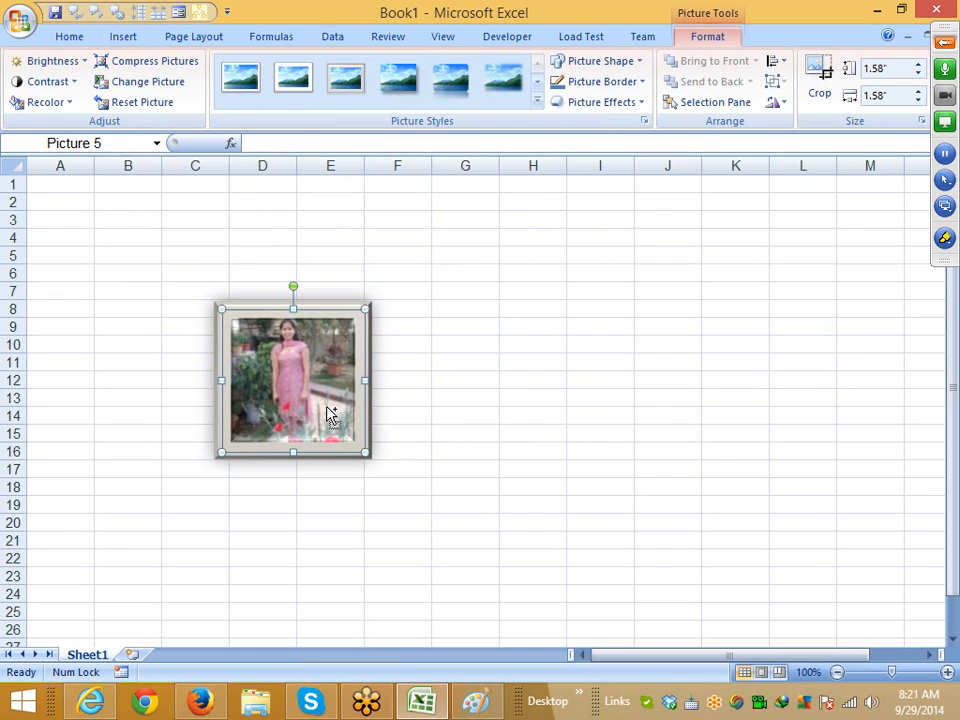
click(403, 399)
Move the framed photo over columns A to C near row 4 and reset its formatting to the original picture.
drag(294, 397, 151, 332)
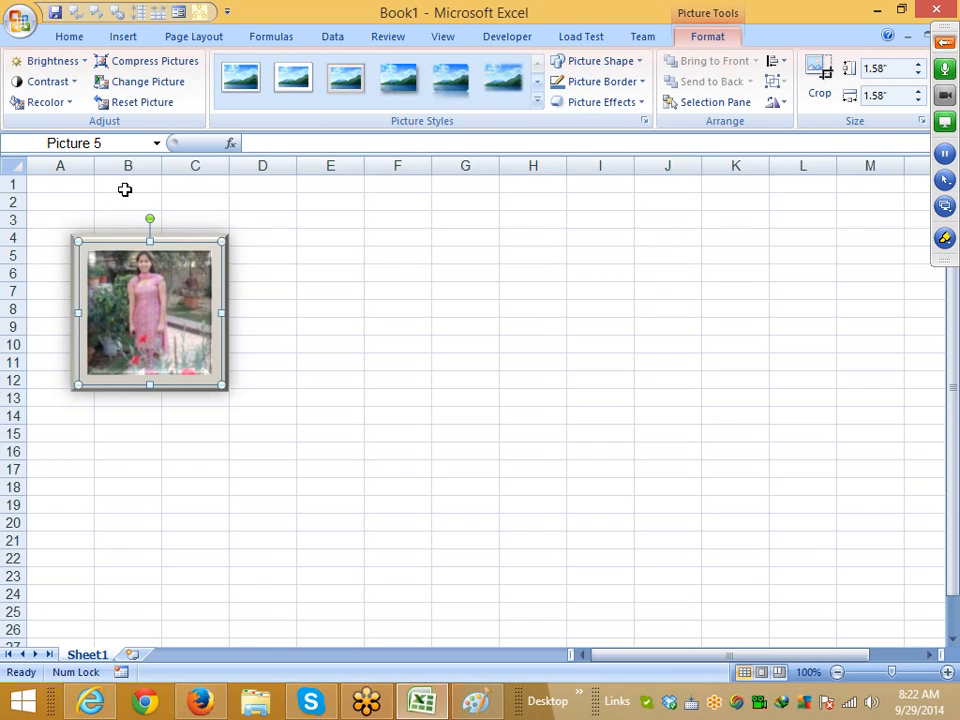
click(141, 106)
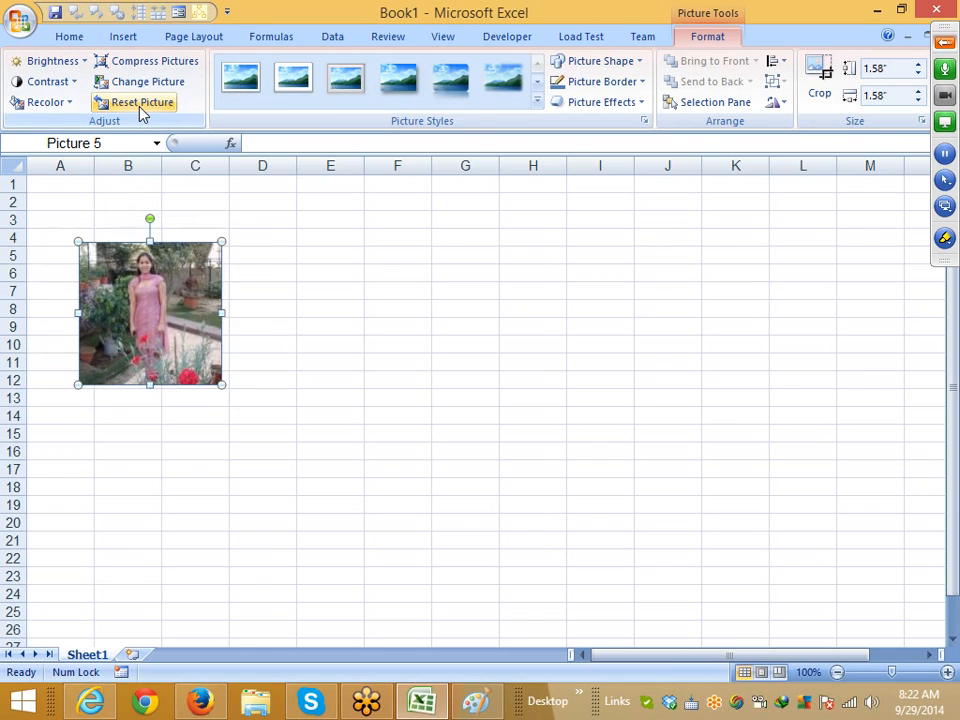
click(274, 377)
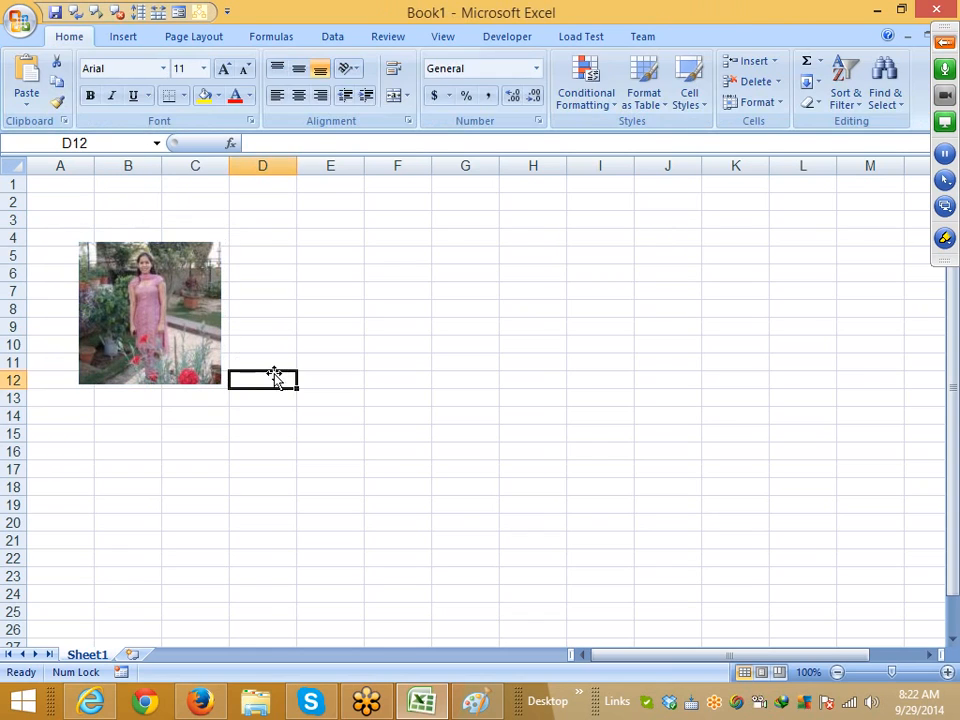
click(204, 360)
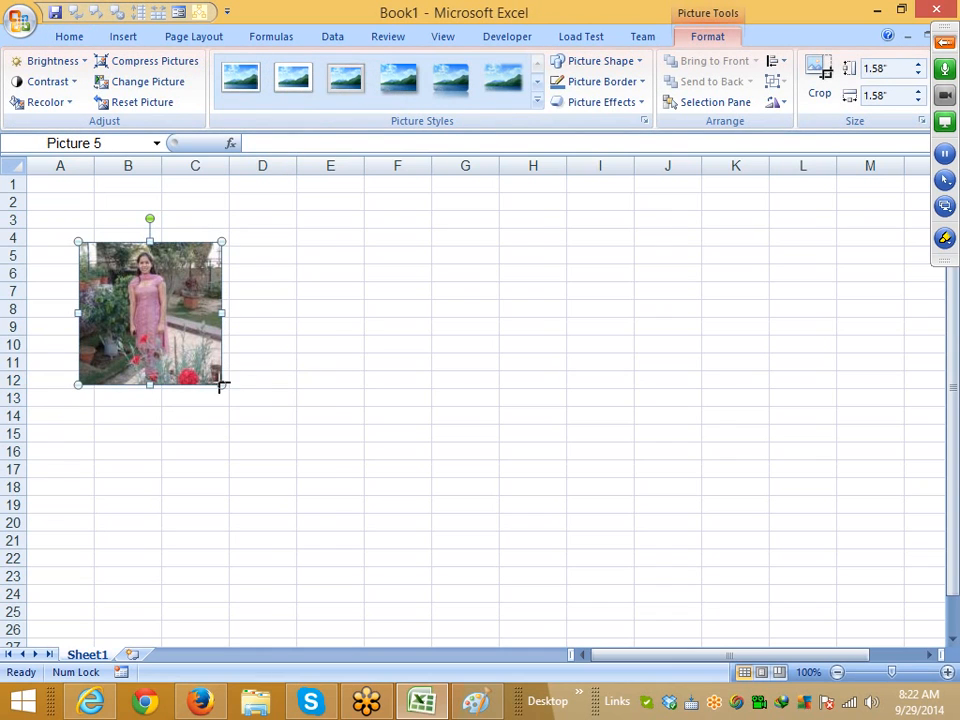
mouse_move(221, 384)
mouse_down()
mouse_move(333, 494)
mouse_move(221, 384)
mouse_up()
Move the photo over columns I to K and preview the full gallery of picture styles without applying one.
drag(180, 340, 225, 343)
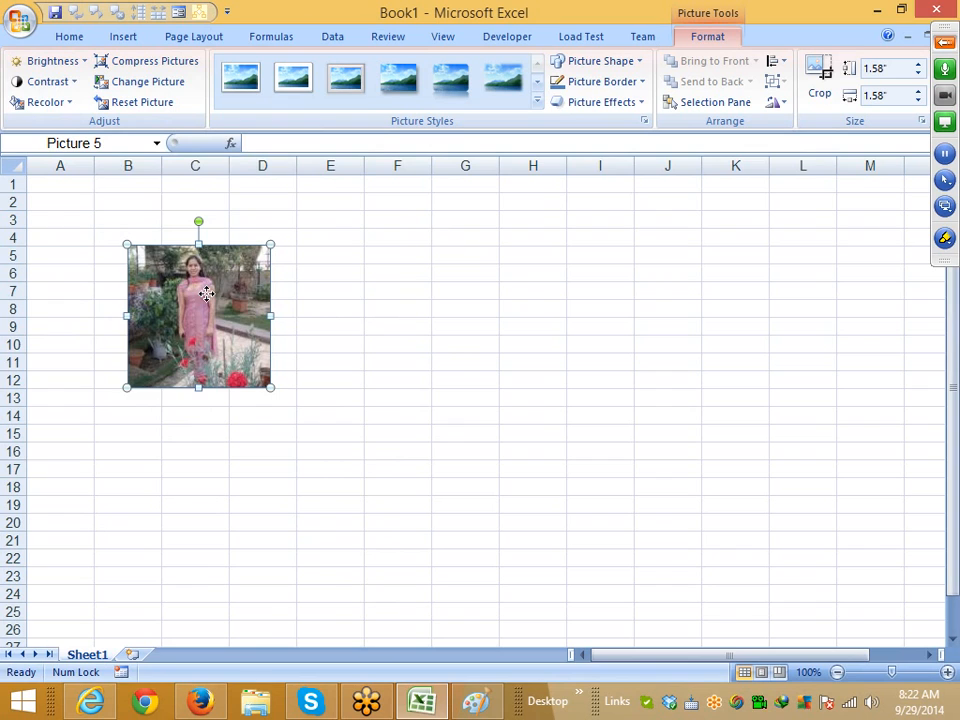
drag(211, 293, 680, 270)
click(537, 100)
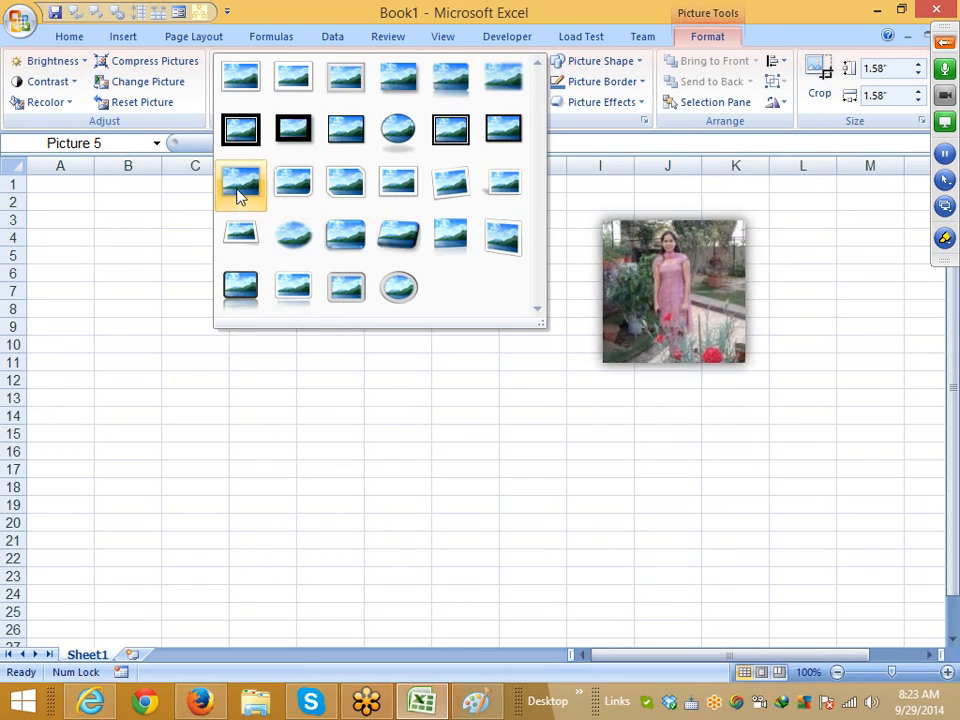
click(466, 467)
Move the photo back over columns B to D near row 3 and change its shape to a chord.
drag(651, 304, 228, 263)
click(612, 61)
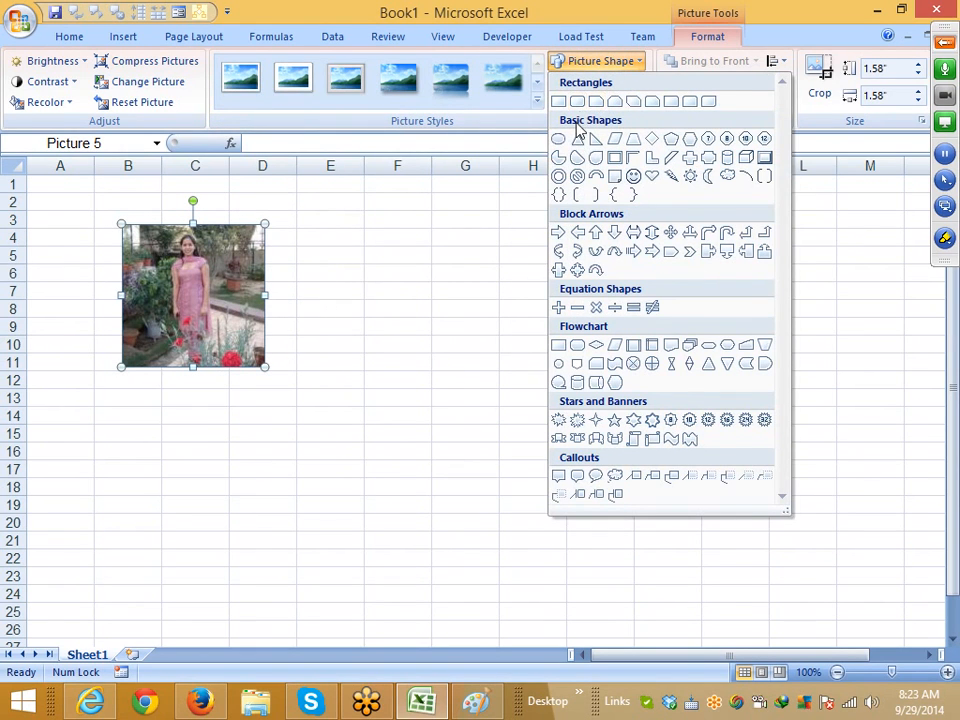
click(577, 157)
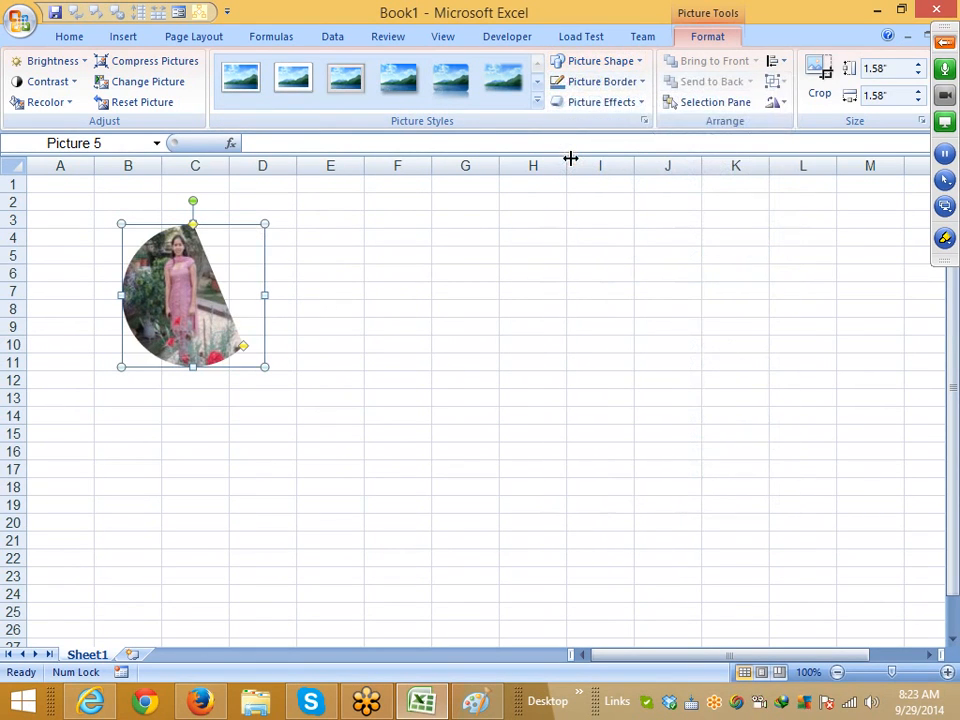
click(536, 302)
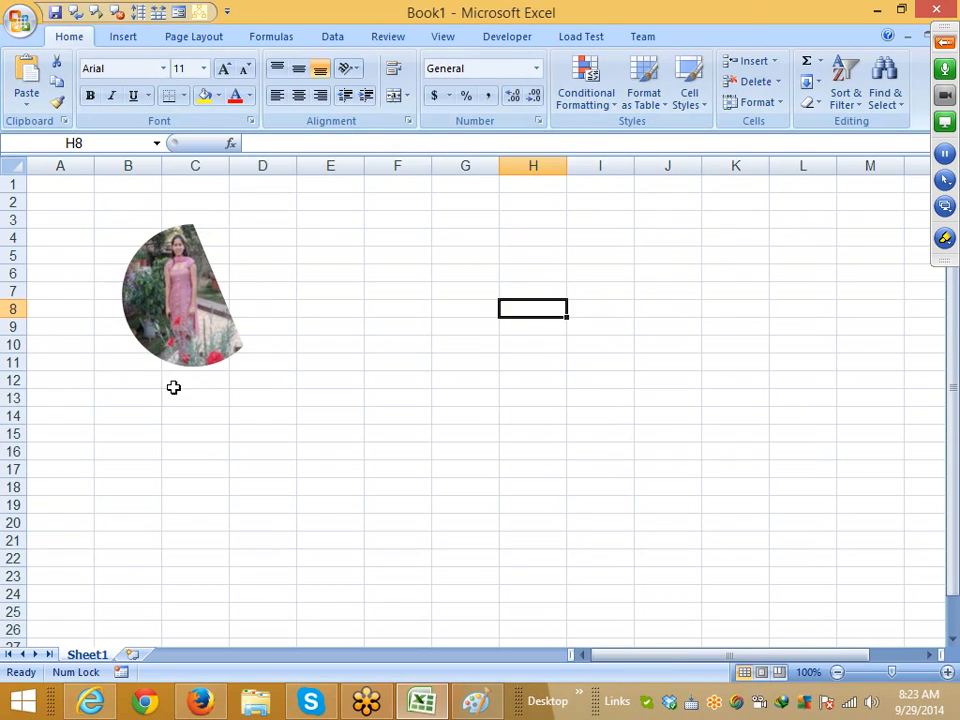
Change the chord-shaped photo's picture shape to a heart.
click(178, 366)
click(612, 64)
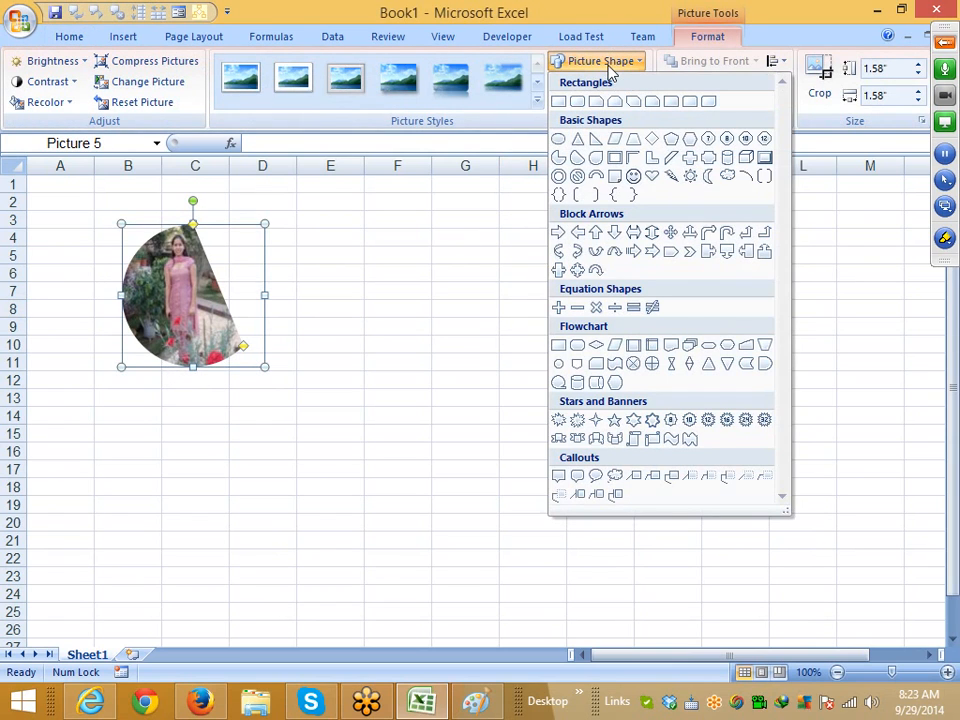
click(652, 177)
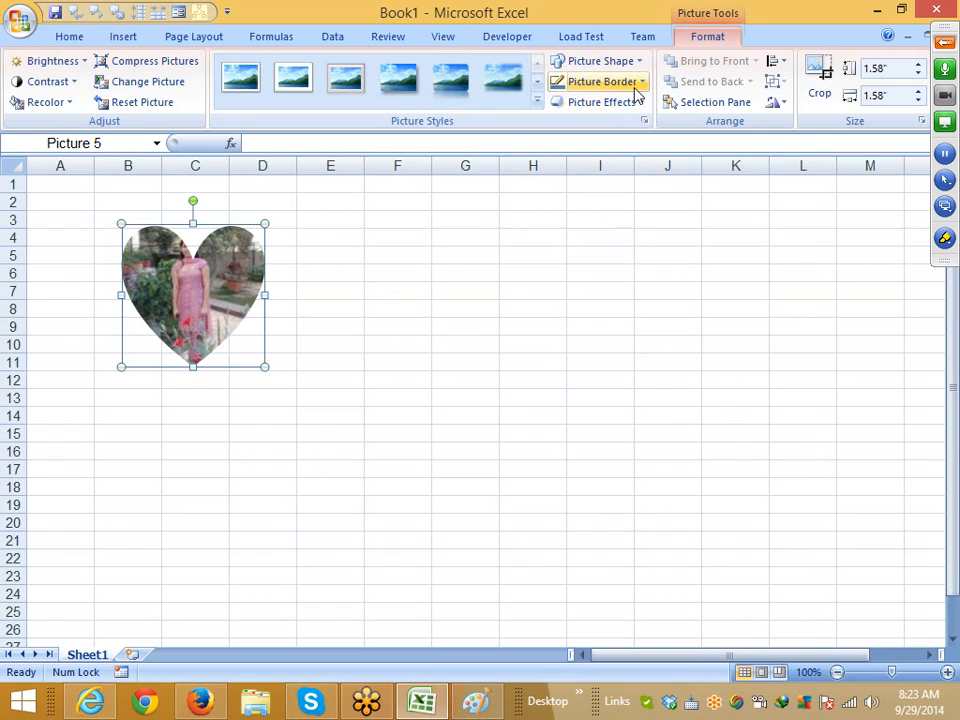
Change the heart-shaped photo's picture shape to a hexagon and give it a red border.
click(612, 63)
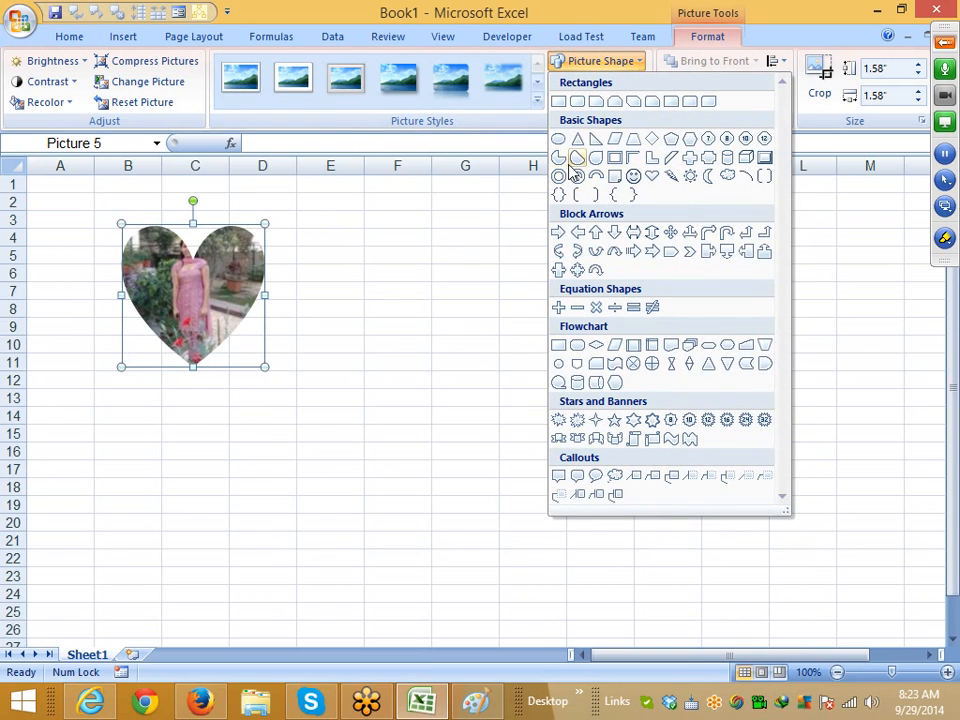
click(688, 145)
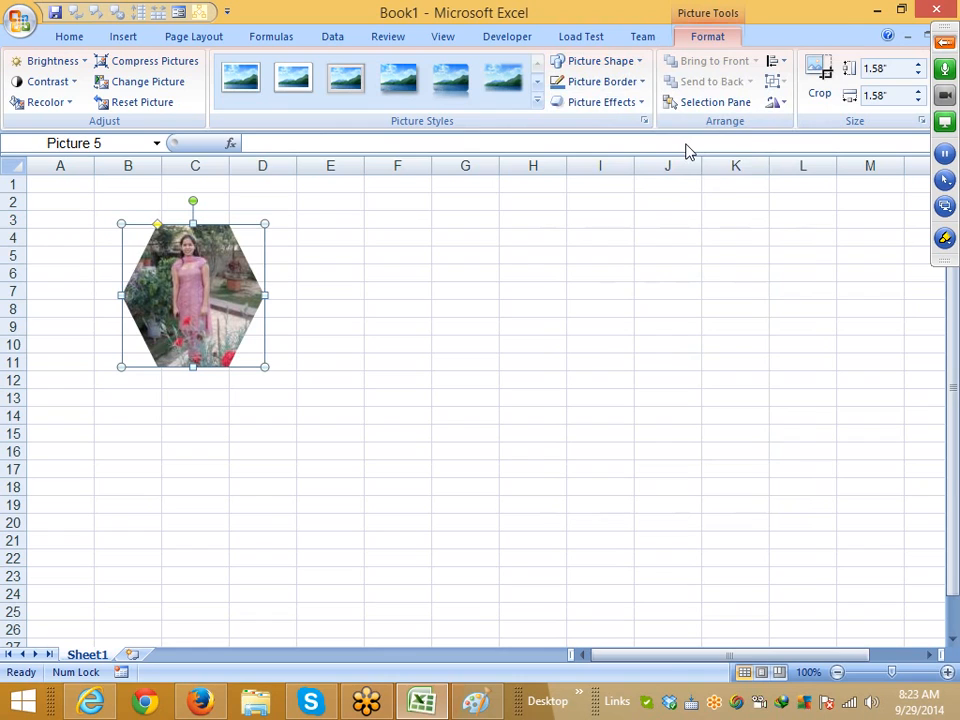
click(610, 84)
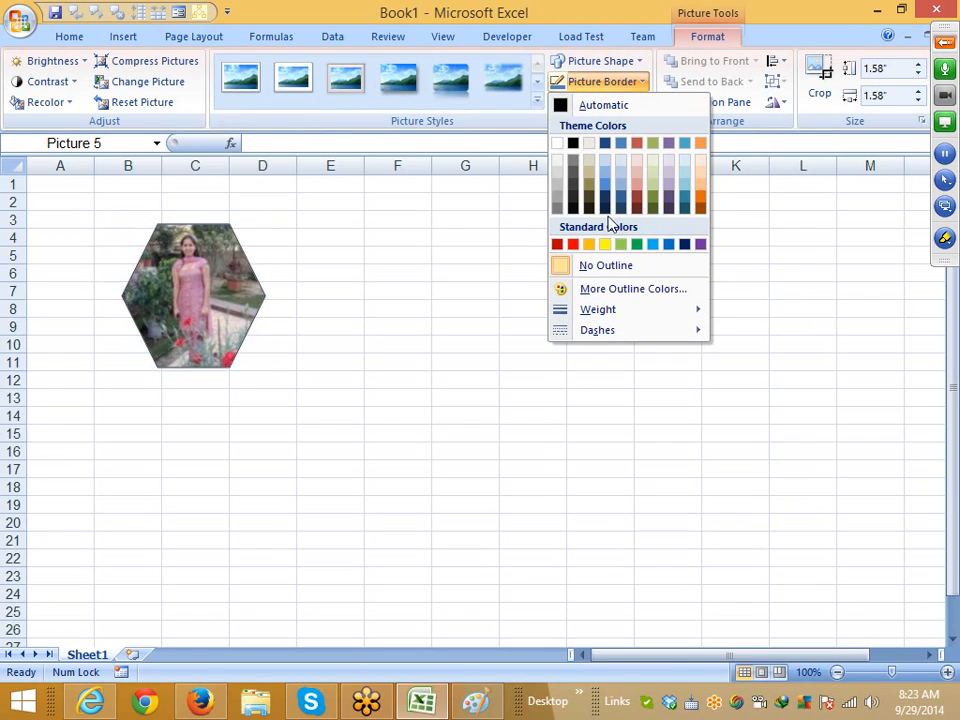
click(573, 244)
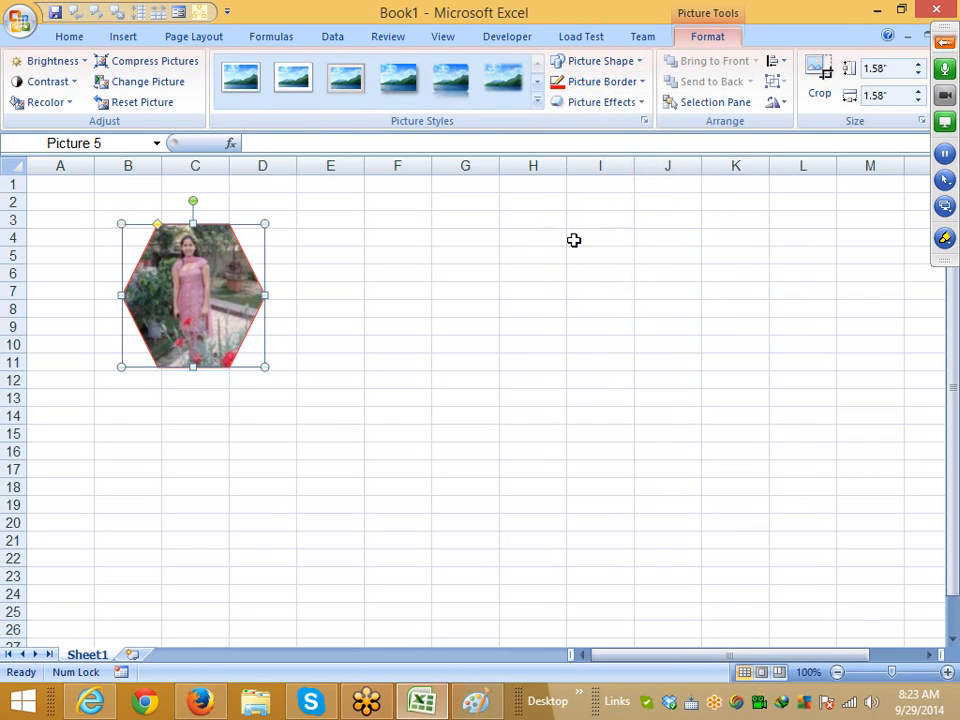
Preview the preset, shadow, reflection, glow, soft edges and 3-D rotation picture effects on the hexagon photo without applying any.
click(589, 104)
mouse_move(598, 132)
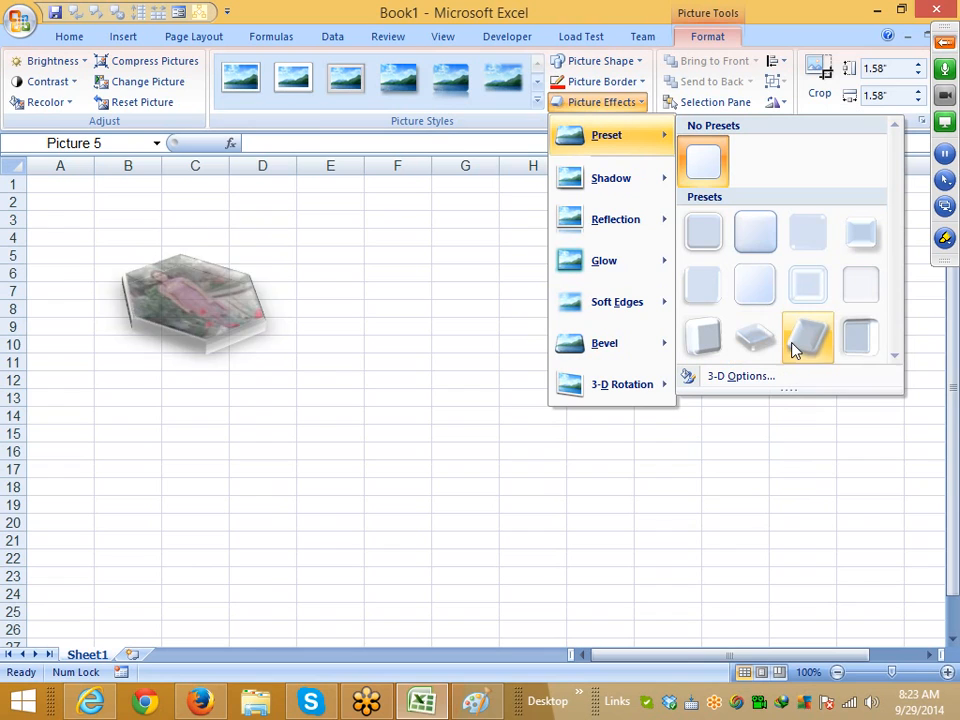
mouse_move(634, 193)
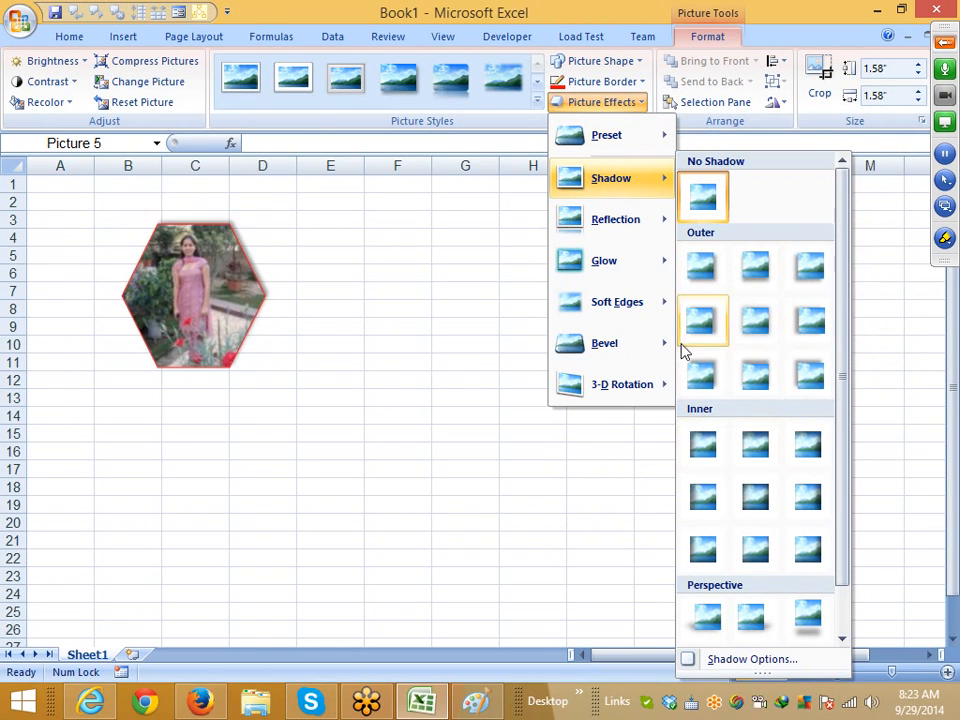
mouse_move(636, 232)
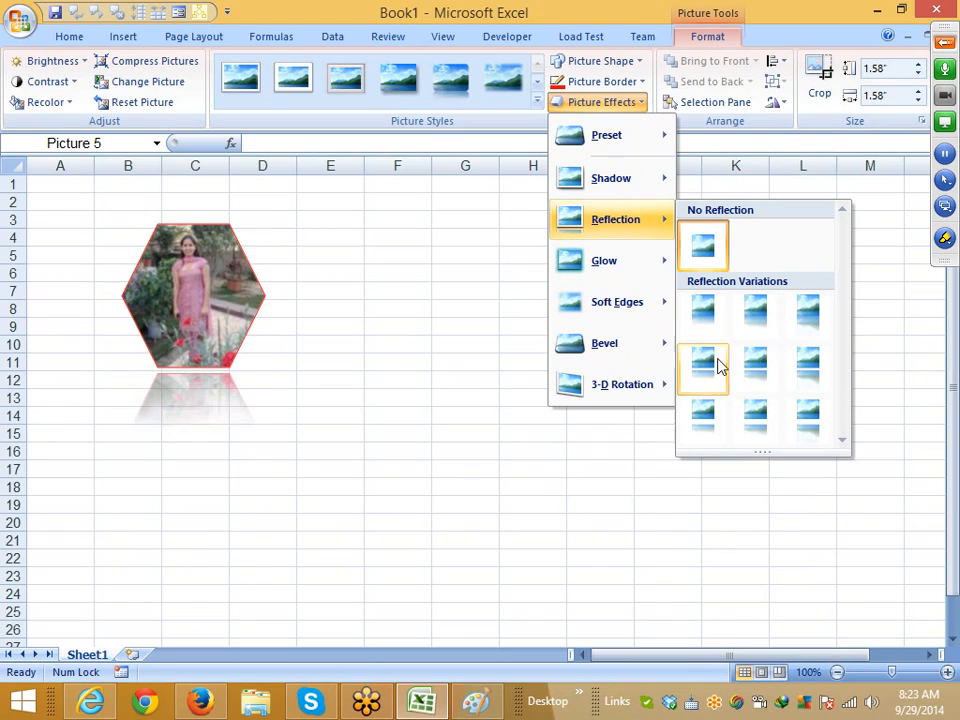
mouse_move(641, 272)
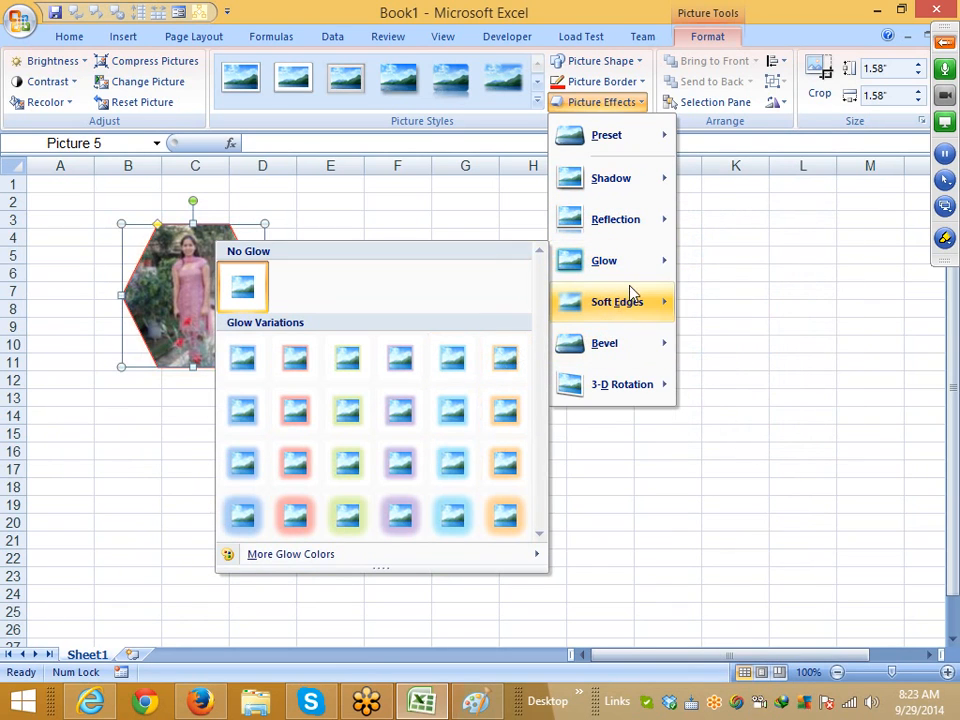
mouse_move(668, 310)
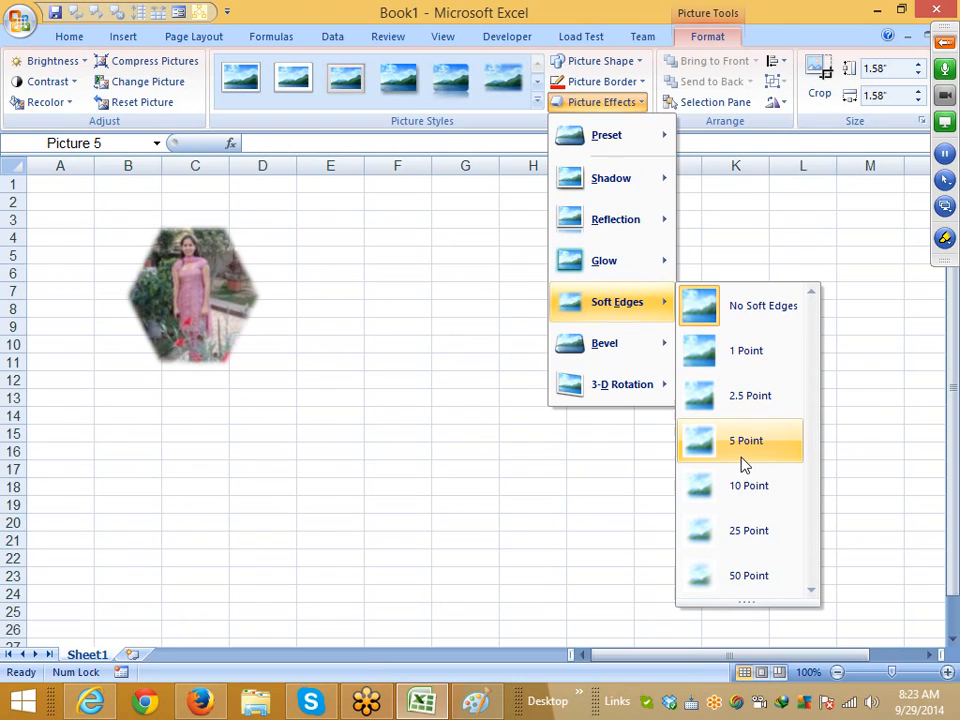
mouse_move(638, 386)
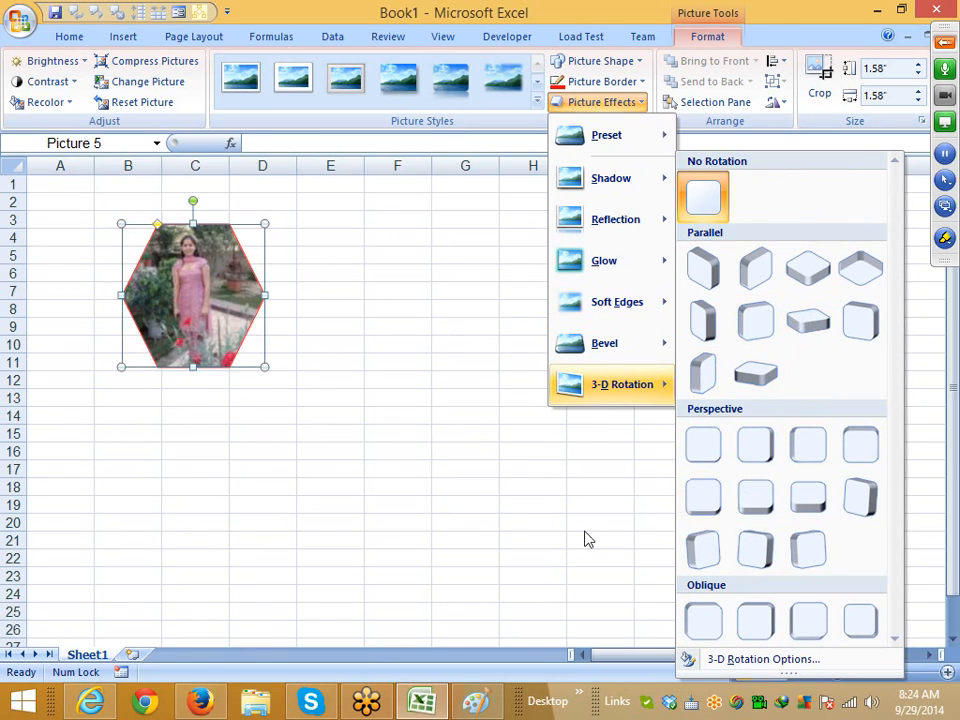
click(388, 443)
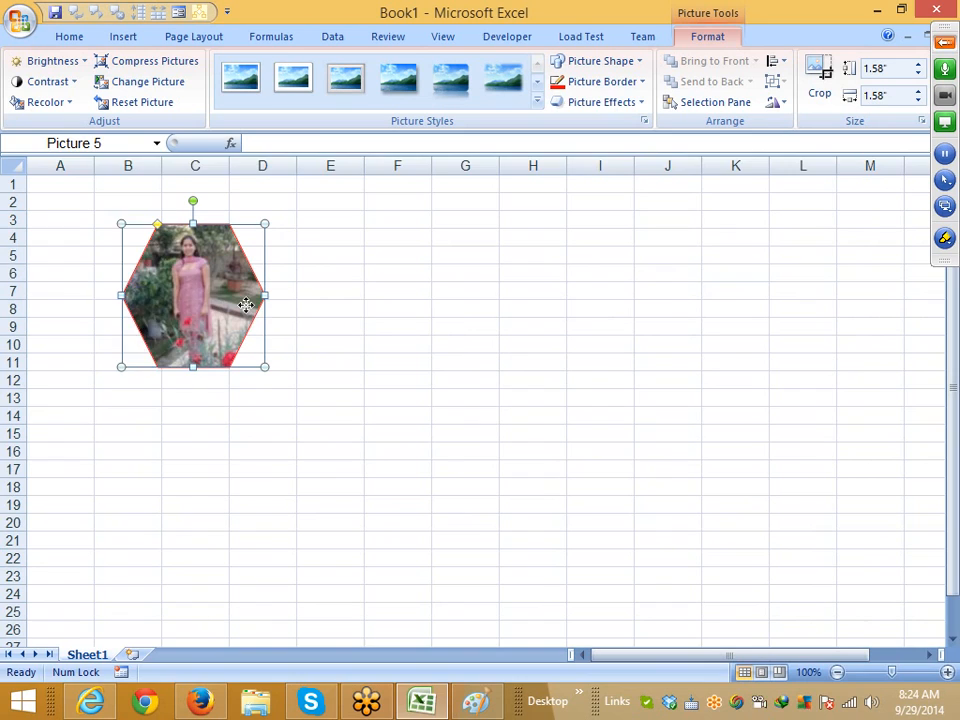
Move the hexagon photo over columns A to C and place two copies of it over columns E to G and I to K.
drag(249, 304, 205, 305)
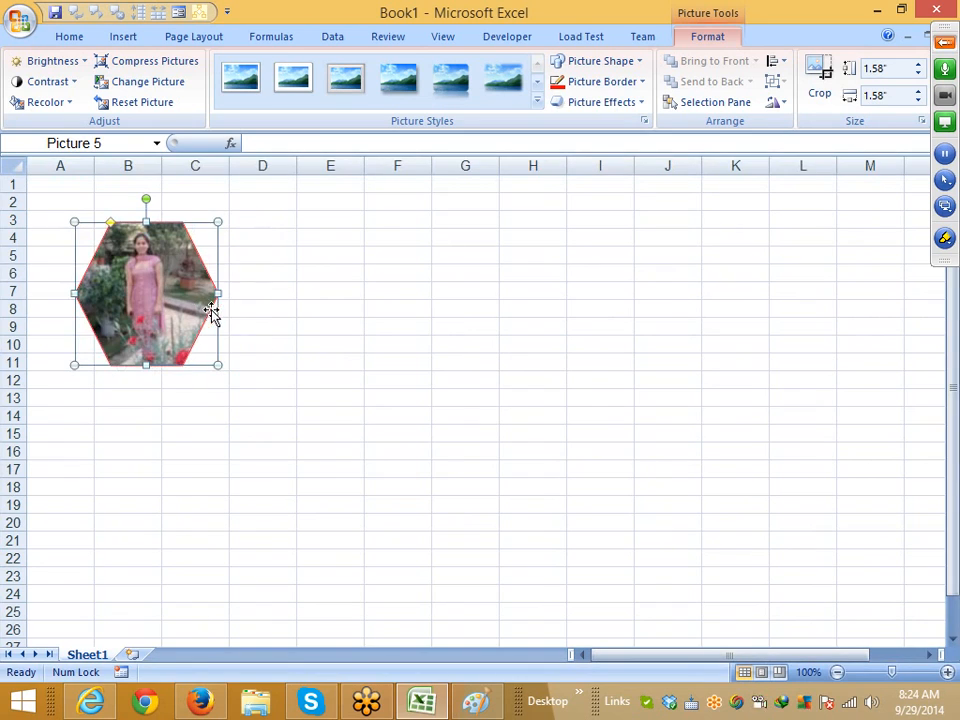
click(270, 349)
click(184, 338)
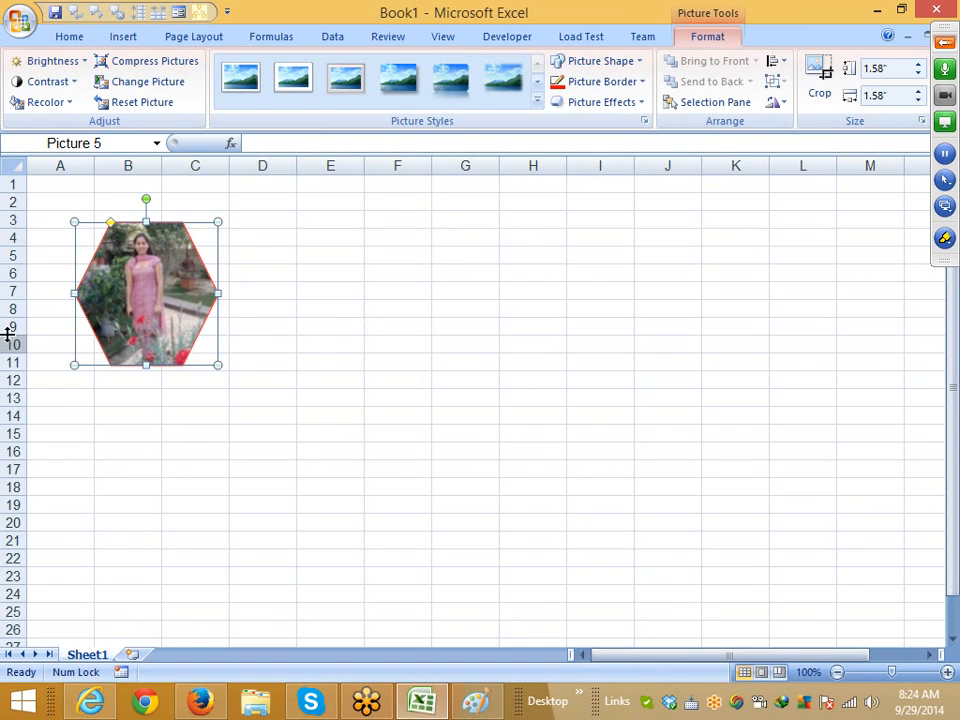
drag(126, 297, 664, 311)
drag(340, 308, 469, 322)
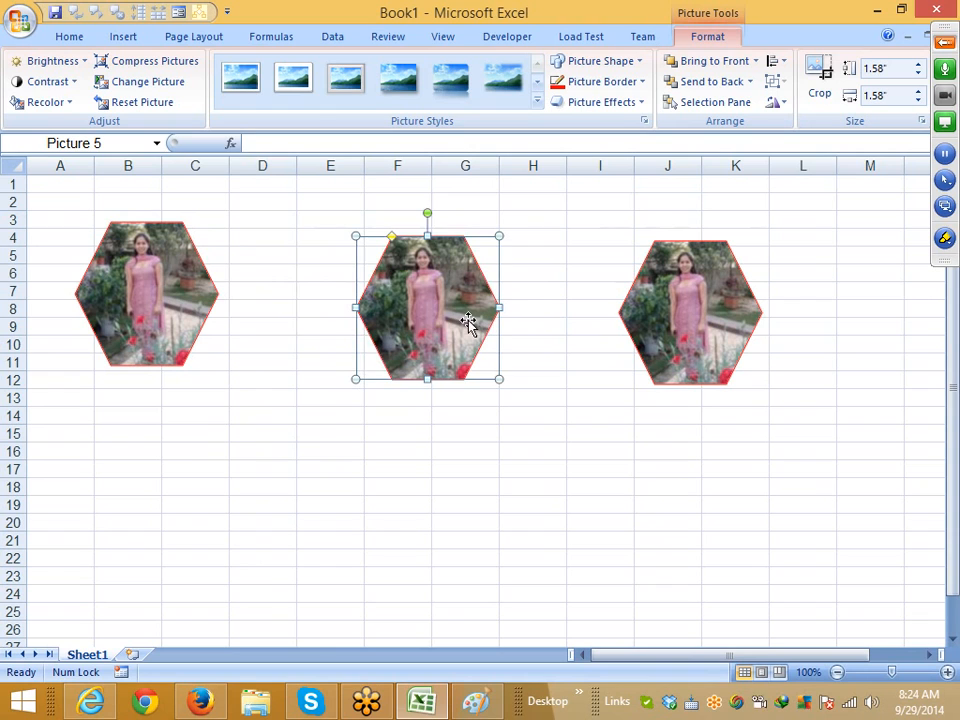
Shift the first hexagon photo slightly towards column A and move the middle one down over columns E to G, rows 12 to 20.
drag(189, 306, 161, 306)
drag(380, 309, 341, 309)
click(471, 469)
drag(413, 342, 414, 487)
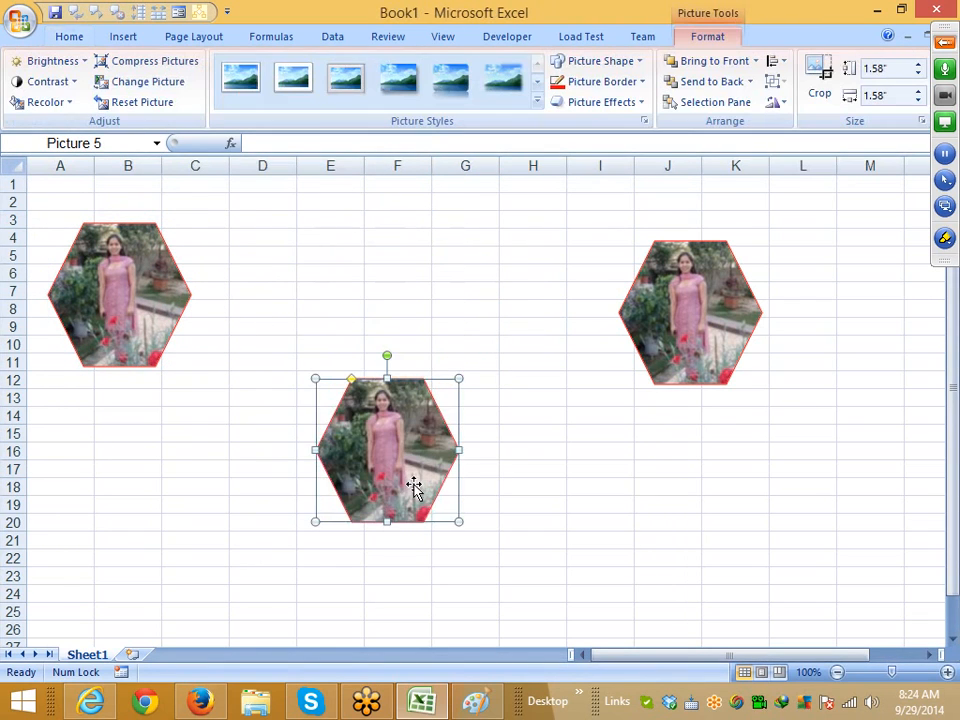
click(120, 300)
ctrl+click(400, 420)
ctrl+click(660, 350)
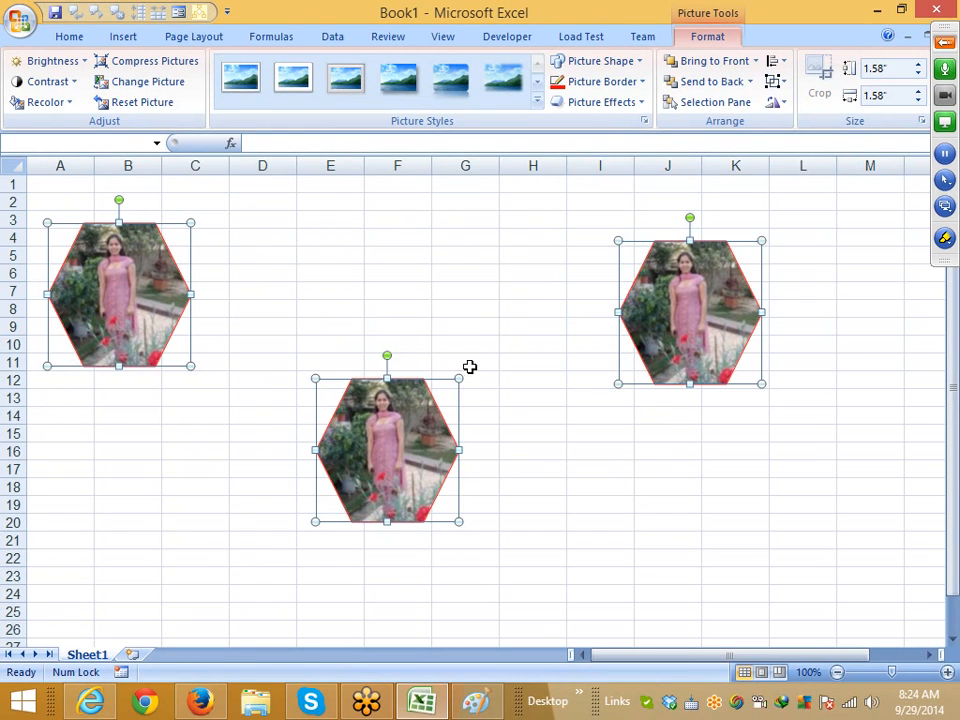
click(549, 399)
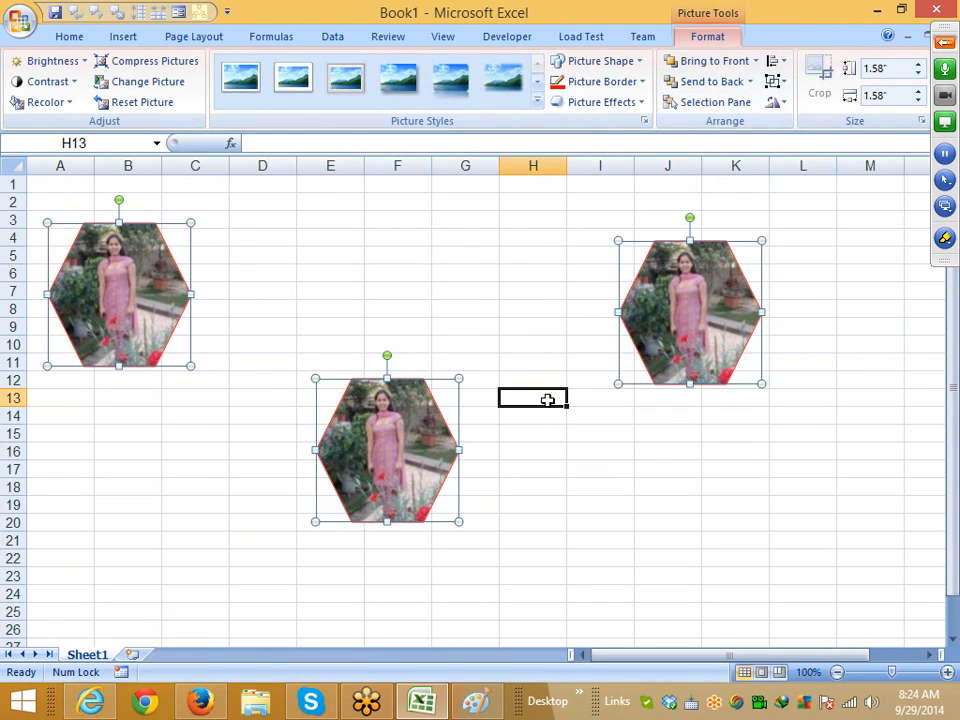
Move the middle photo over columns B to E so it overlaps the first photo, and send it to the back.
drag(418, 465, 118, 278)
click(356, 480)
click(203, 284)
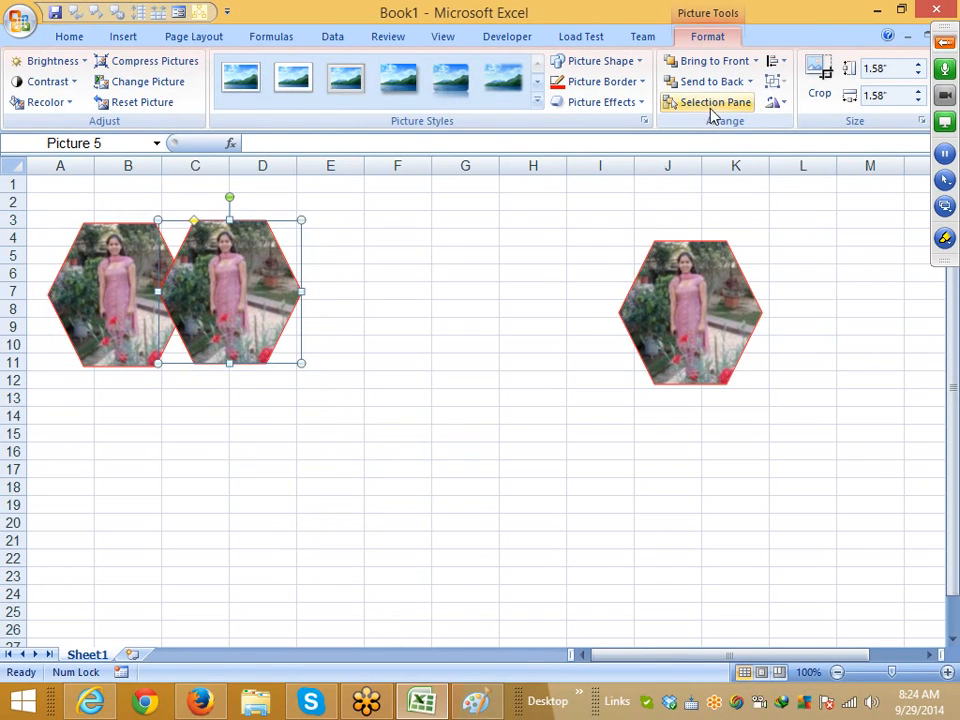
click(712, 82)
click(545, 380)
Move the third photo over columns D to F so it overlaps the middle photo, and send it to the back.
drag(730, 310, 386, 290)
click(482, 439)
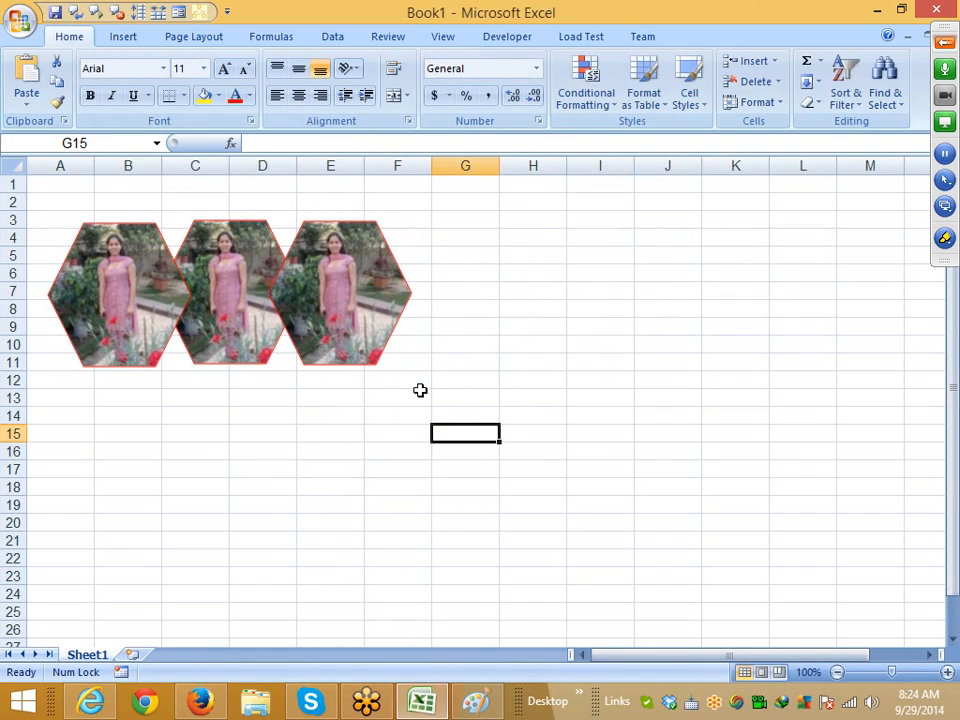
click(357, 310)
click(707, 36)
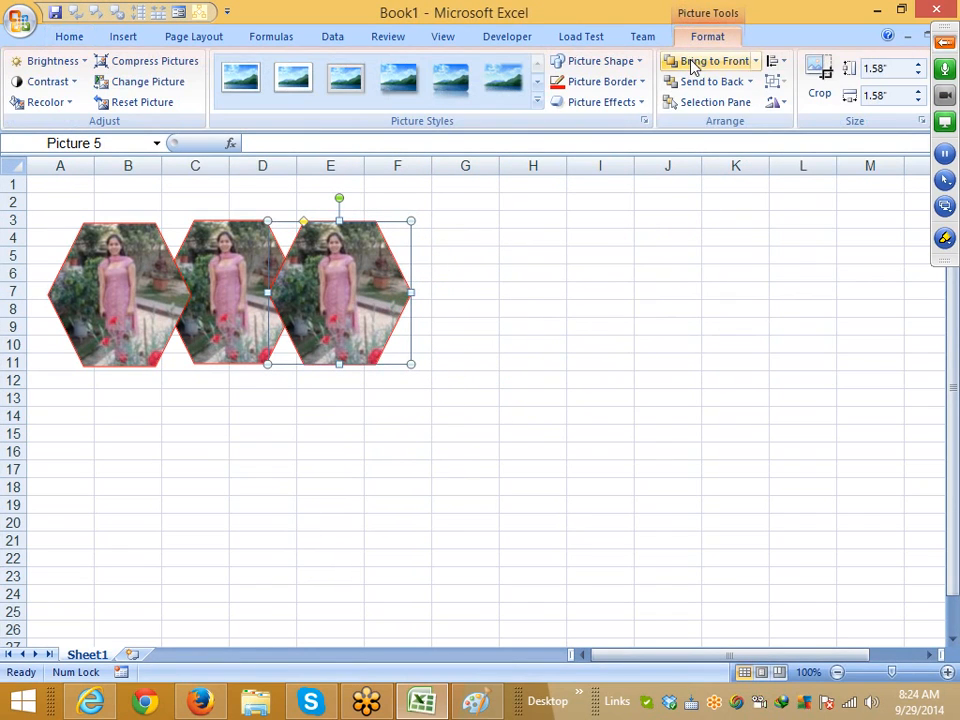
click(700, 79)
click(632, 404)
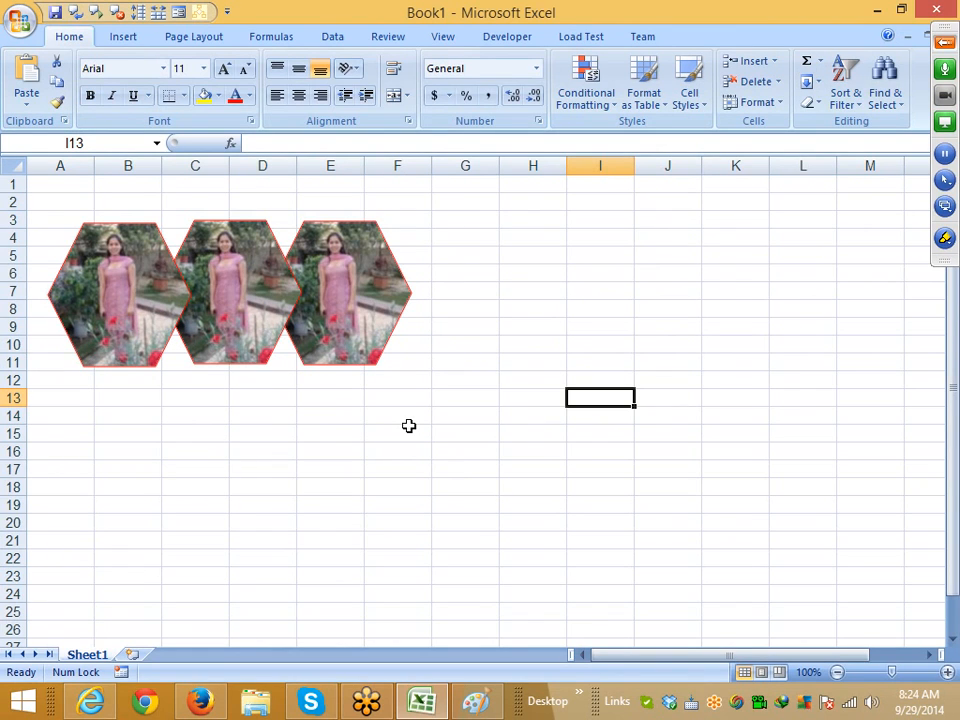
Open the list of shapes on the sheet and hide and redisplay each of the three pictures in turn.
double_click(352, 312)
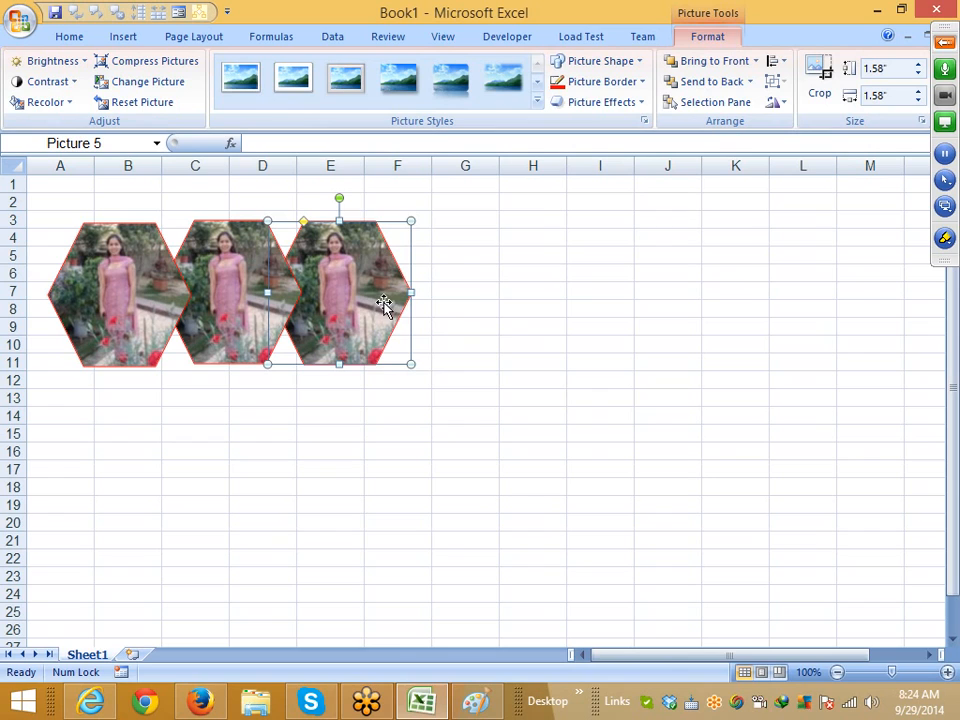
click(710, 102)
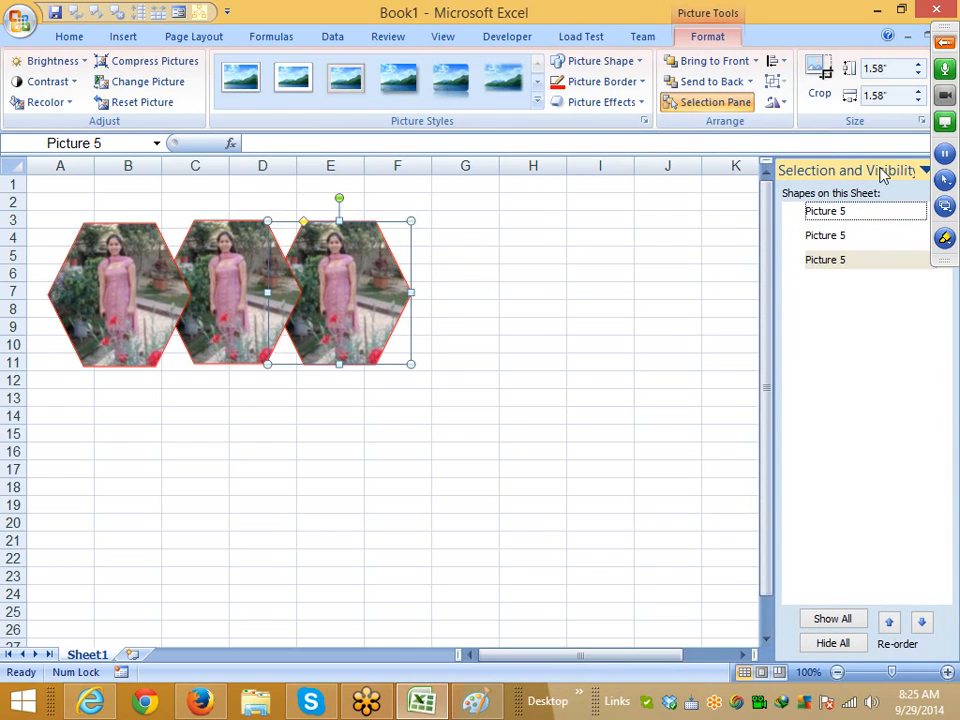
drag(947, 28, 951, 326)
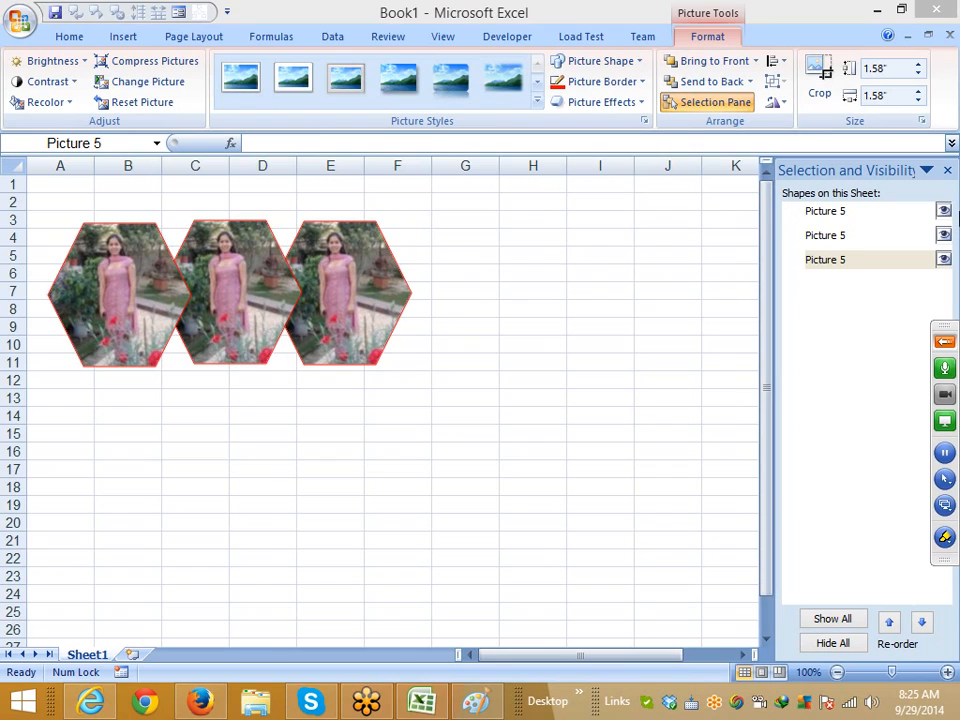
click(943, 212)
click(943, 212)
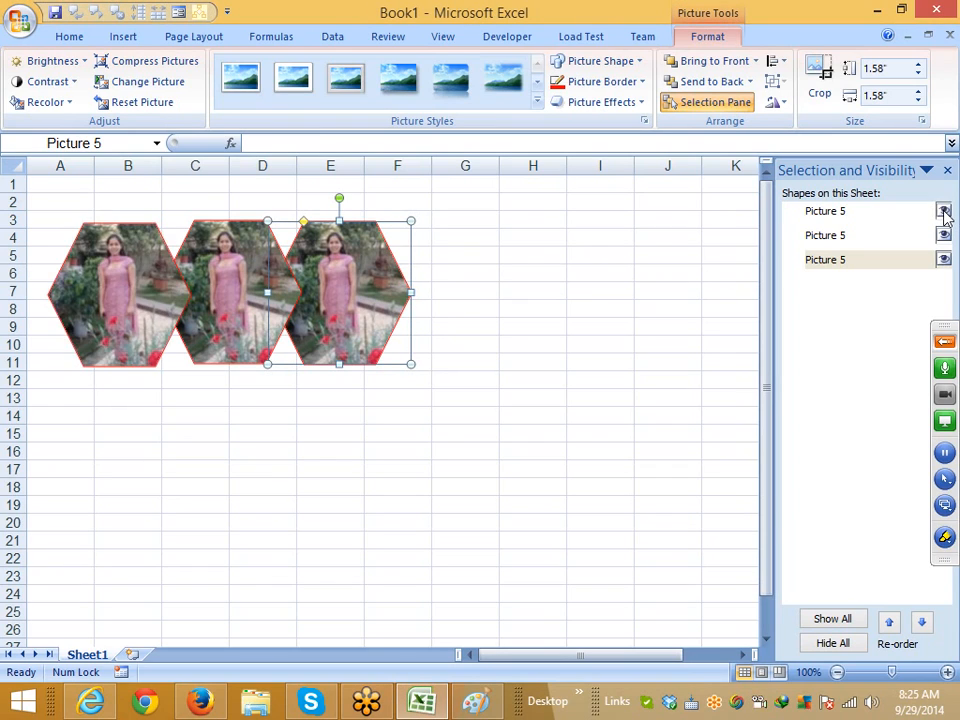
click(943, 212)
click(943, 212)
click(943, 236)
click(943, 236)
click(943, 260)
click(943, 260)
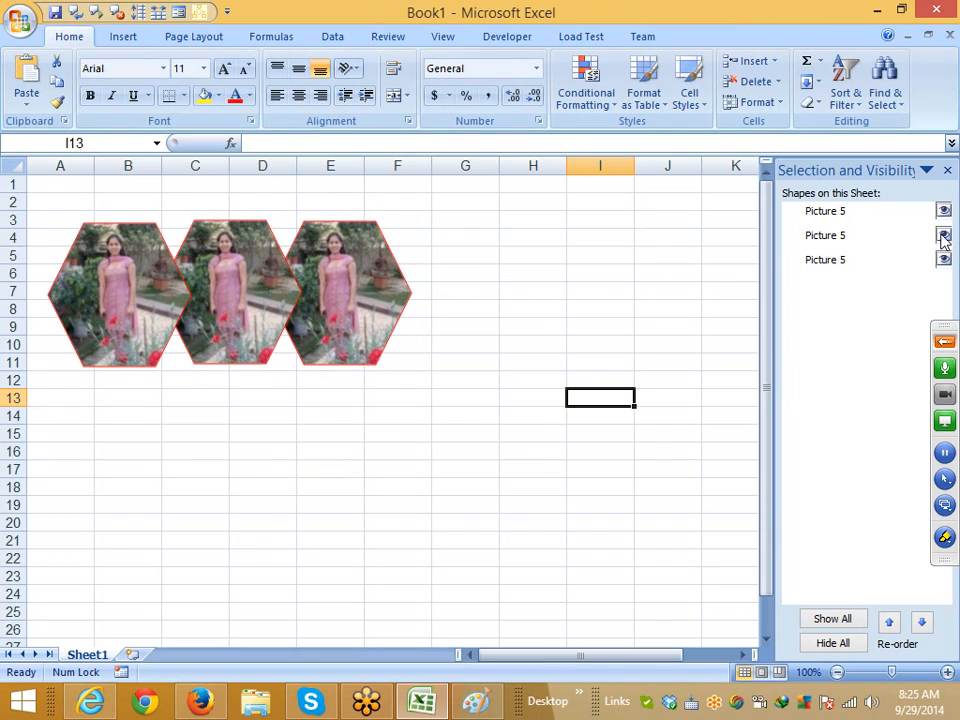
Hide and redisplay the first two listed pictures again and close the shape list.
click(943, 236)
click(943, 236)
click(943, 212)
click(943, 212)
click(943, 236)
click(943, 236)
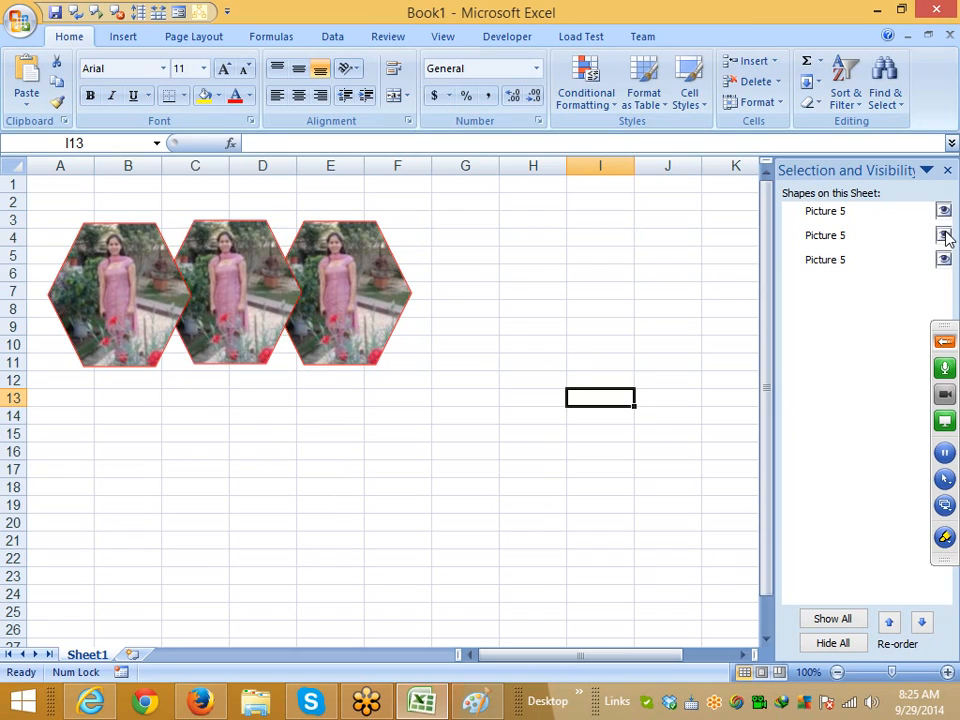
click(947, 170)
Spread the photos apart: third over columns I to K near row 3, middle over E to G near row 16, first over A to C near row 2.
click(250, 358)
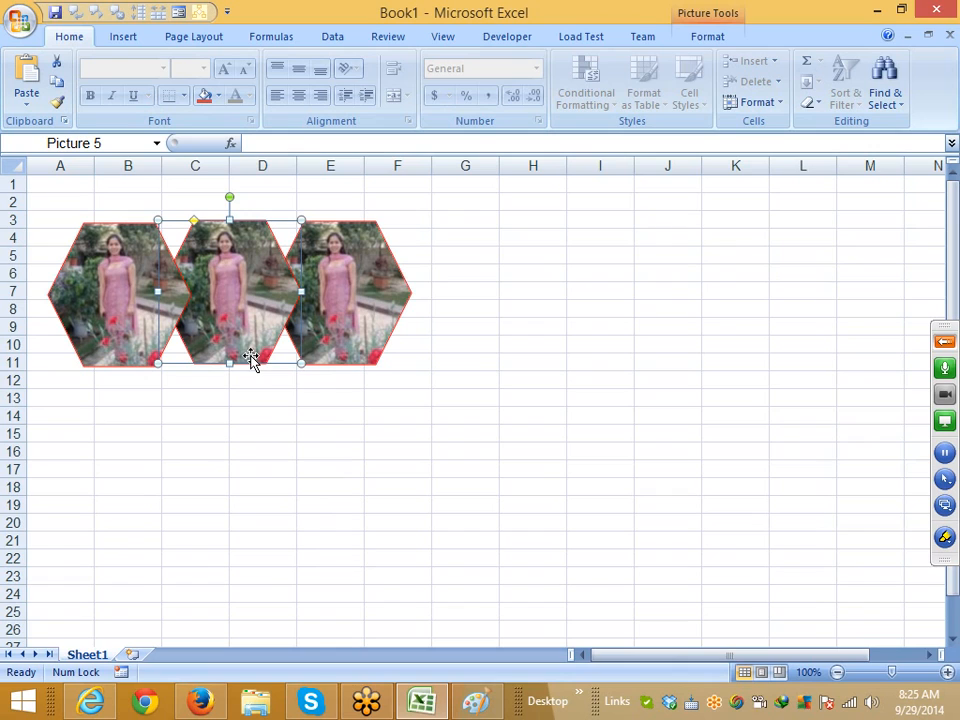
click(694, 30)
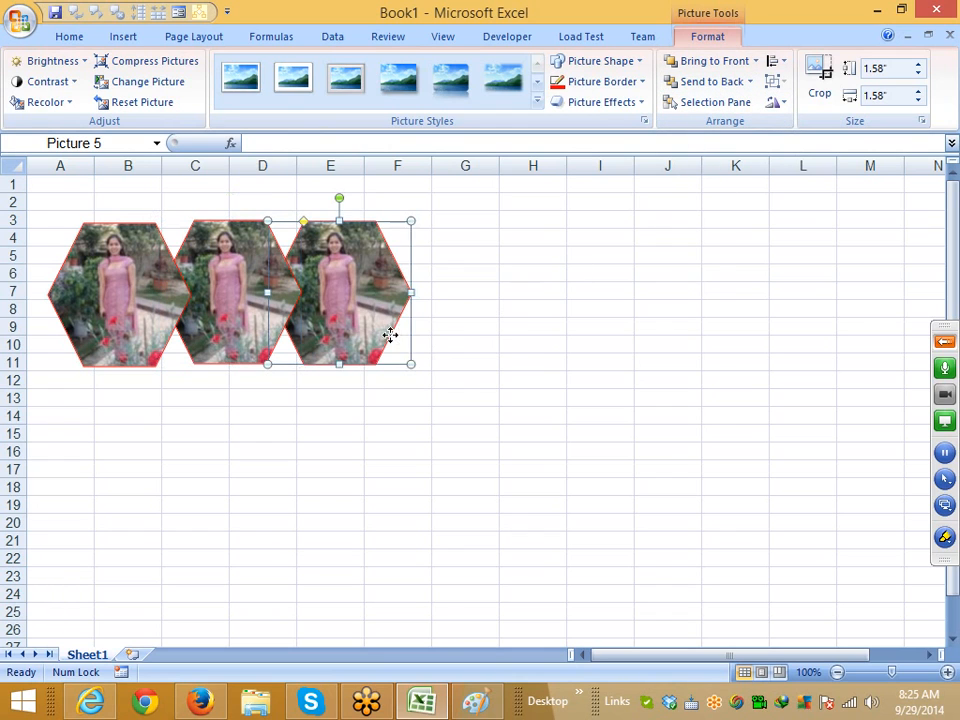
drag(392, 336, 722, 330)
drag(285, 333, 487, 554)
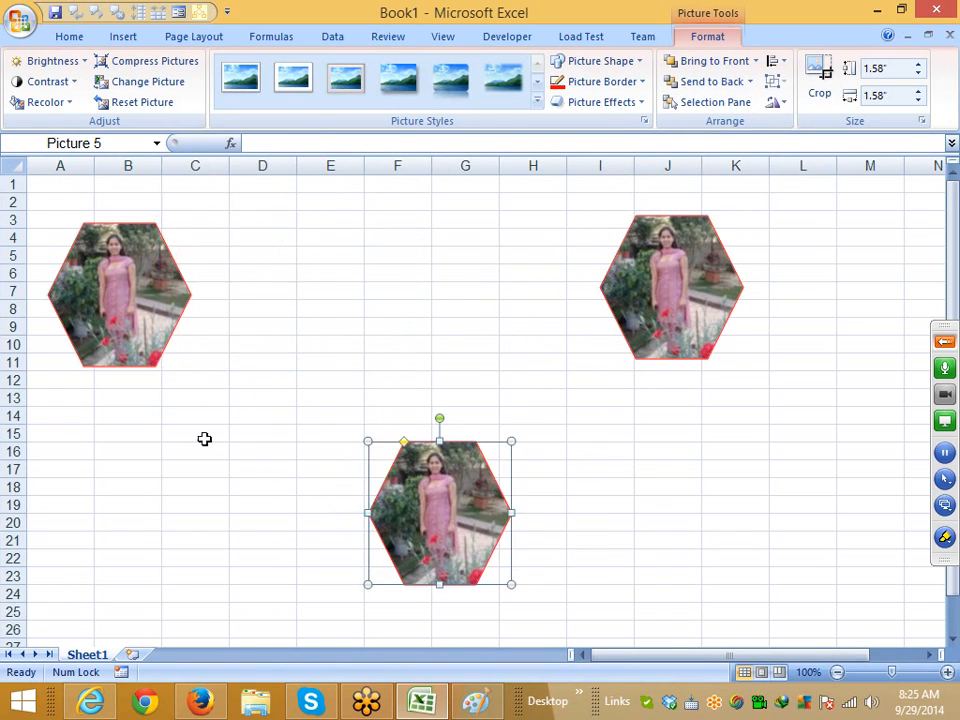
click(146, 338)
drag(146, 338, 139, 323)
drag(433, 517, 396, 517)
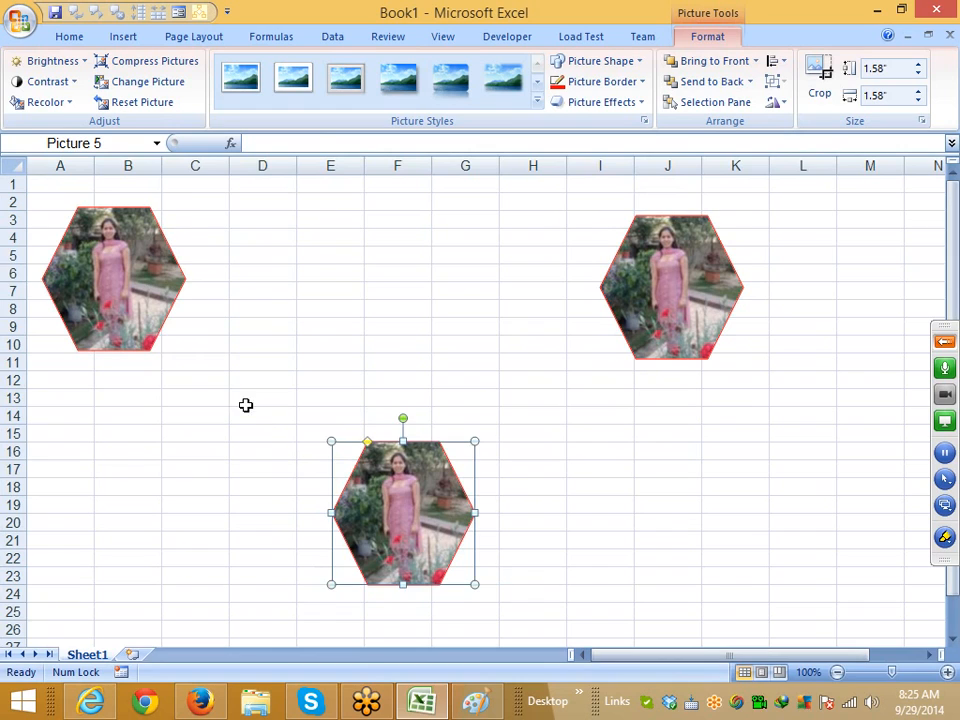
Select all three hexagon photos and align them to the top.
click(146, 328)
ctrl+click(355, 487)
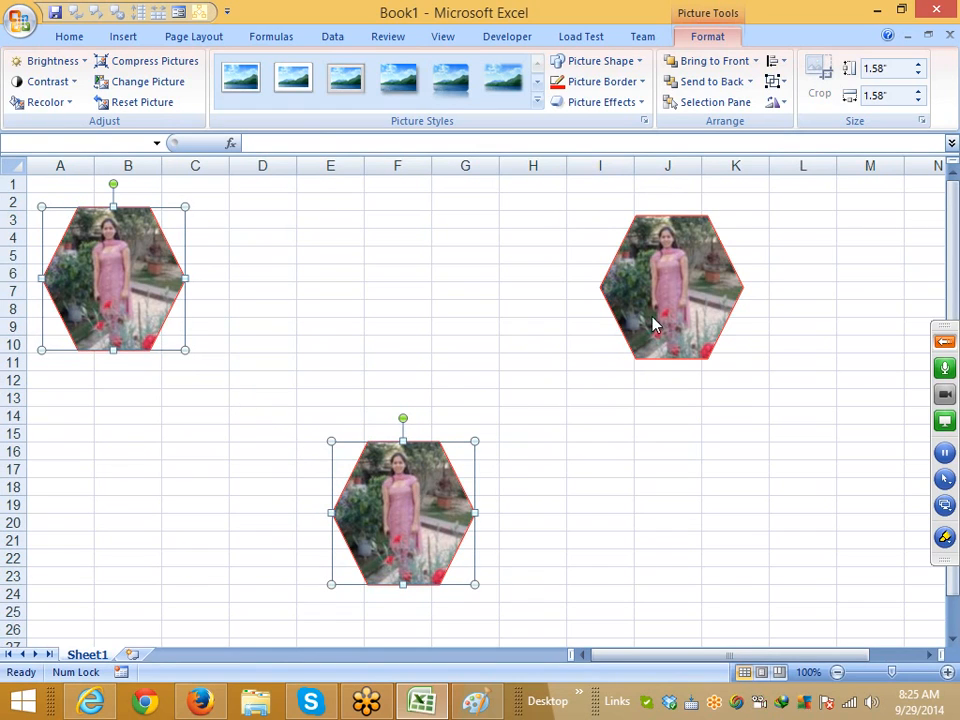
ctrl+click(660, 300)
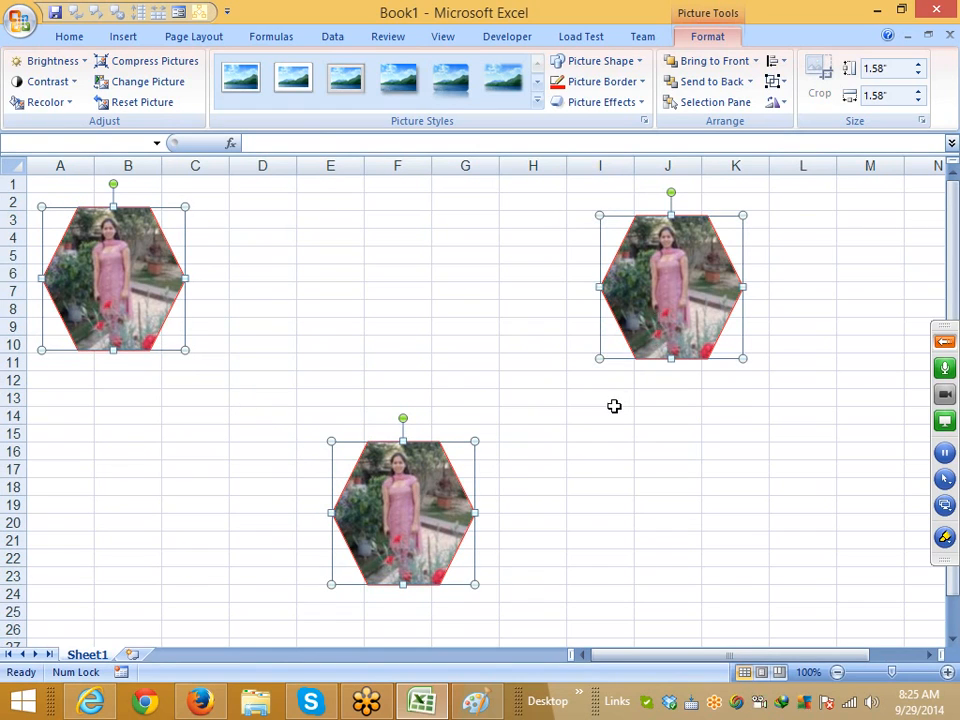
click(776, 61)
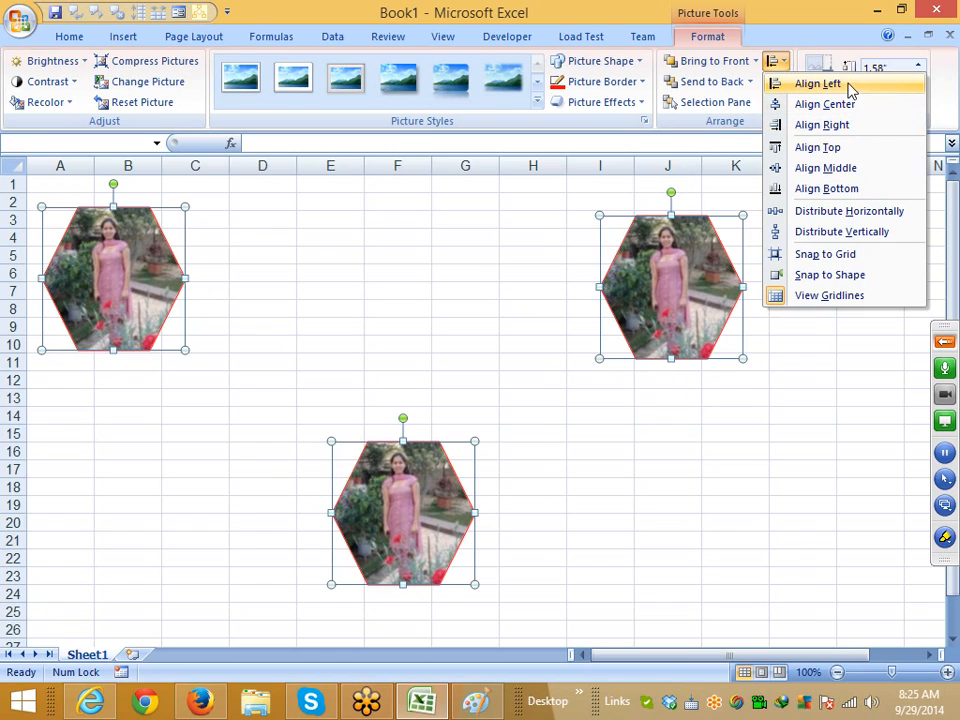
click(838, 150)
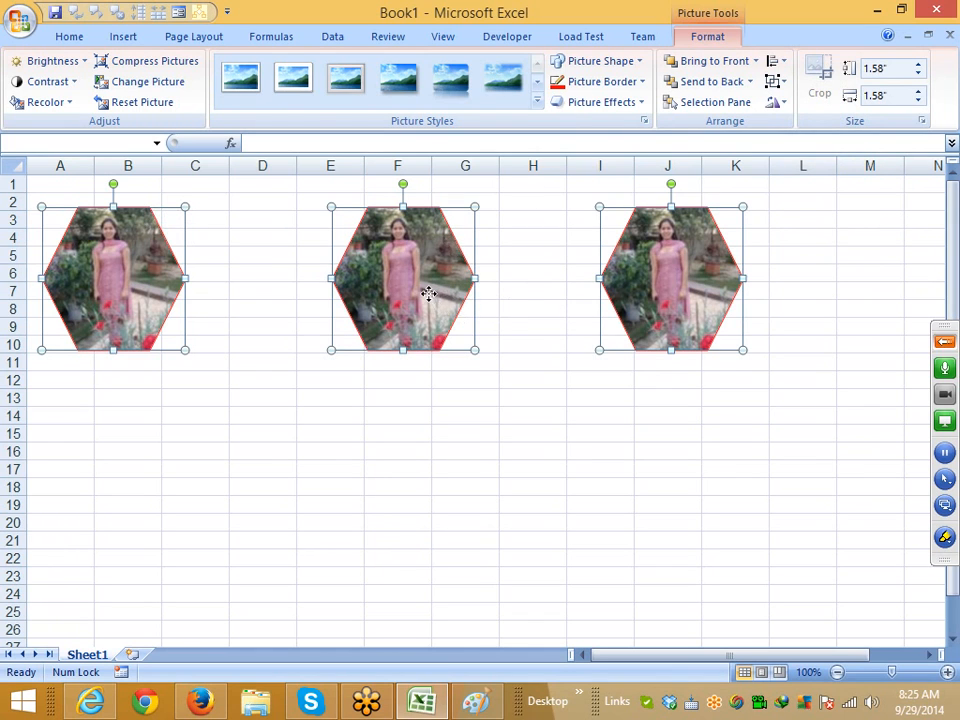
Move the hexagon photos to uneven spacing along rows 2 to 10, select all three and distribute them horizontally across columns B to L.
drag(427, 289, 527, 314)
click(474, 381)
click(113, 280)
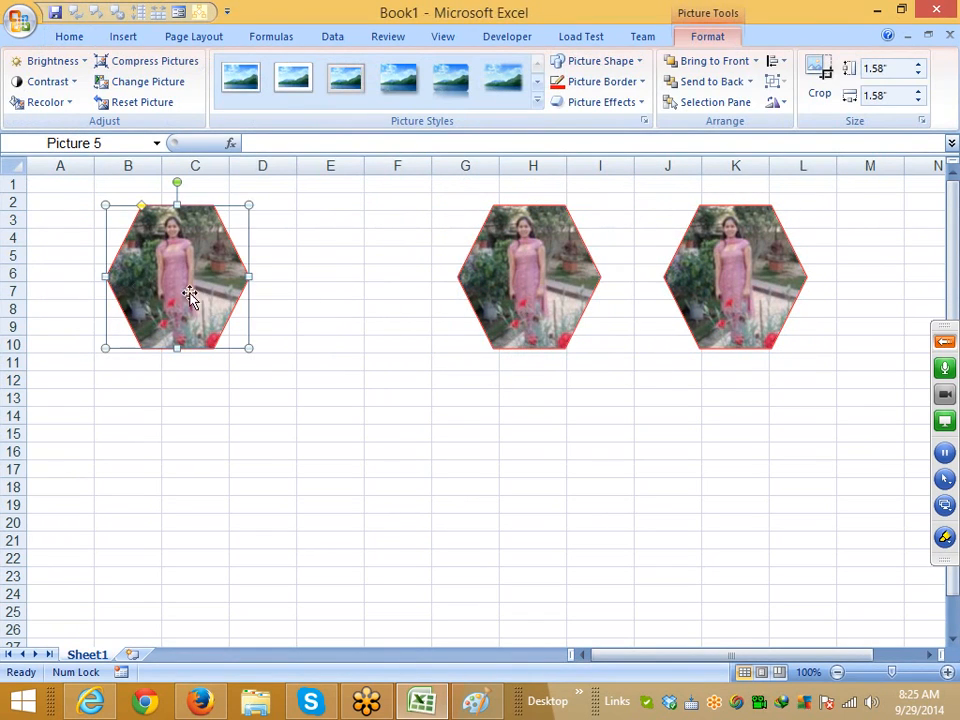
shift+click(476, 289)
shift+click(690, 294)
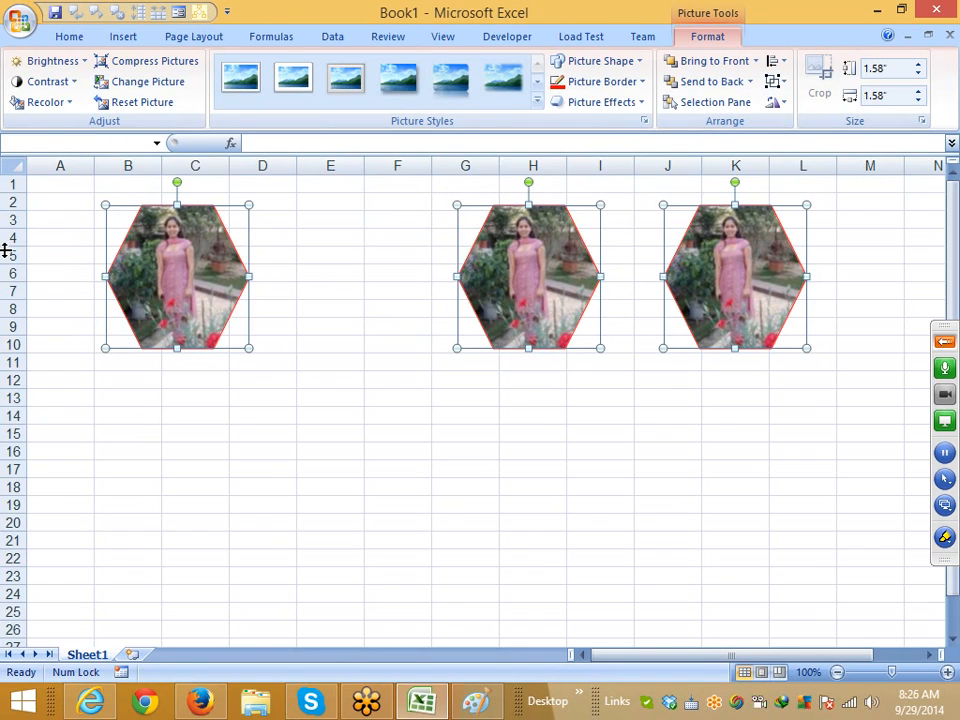
click(777, 61)
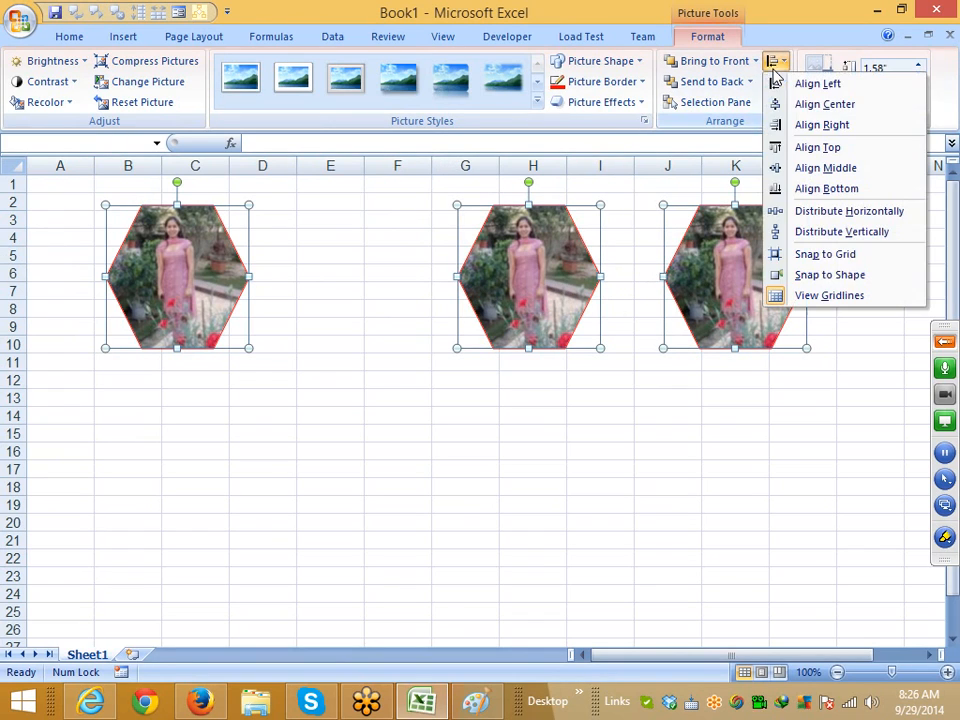
click(813, 214)
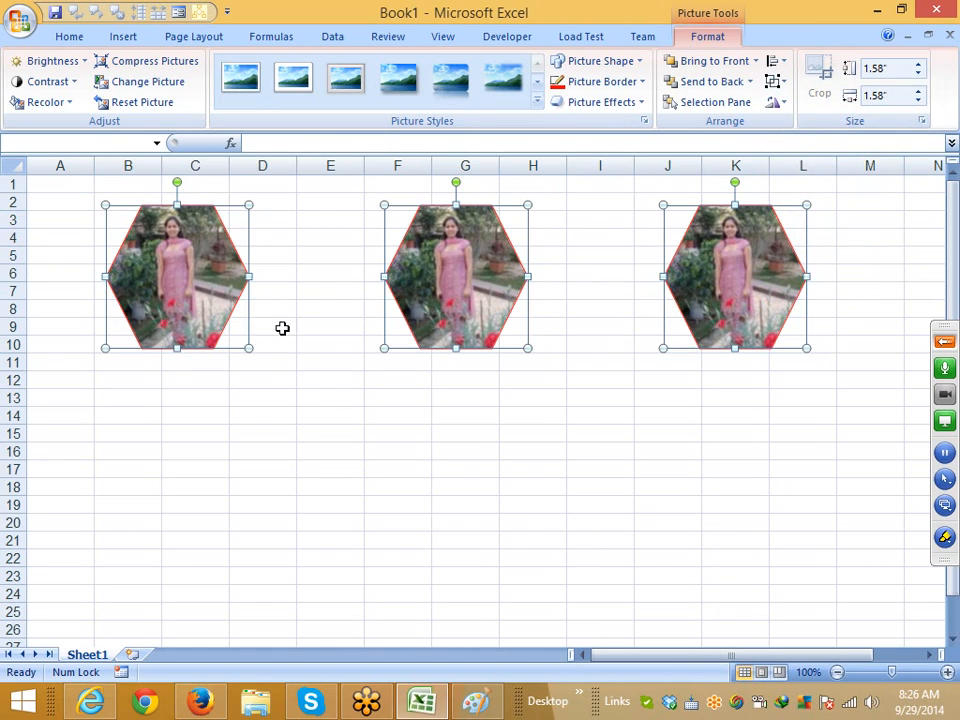
Group the three selected photos and move the group down to about rows 4 to 13.
click(775, 81)
click(796, 105)
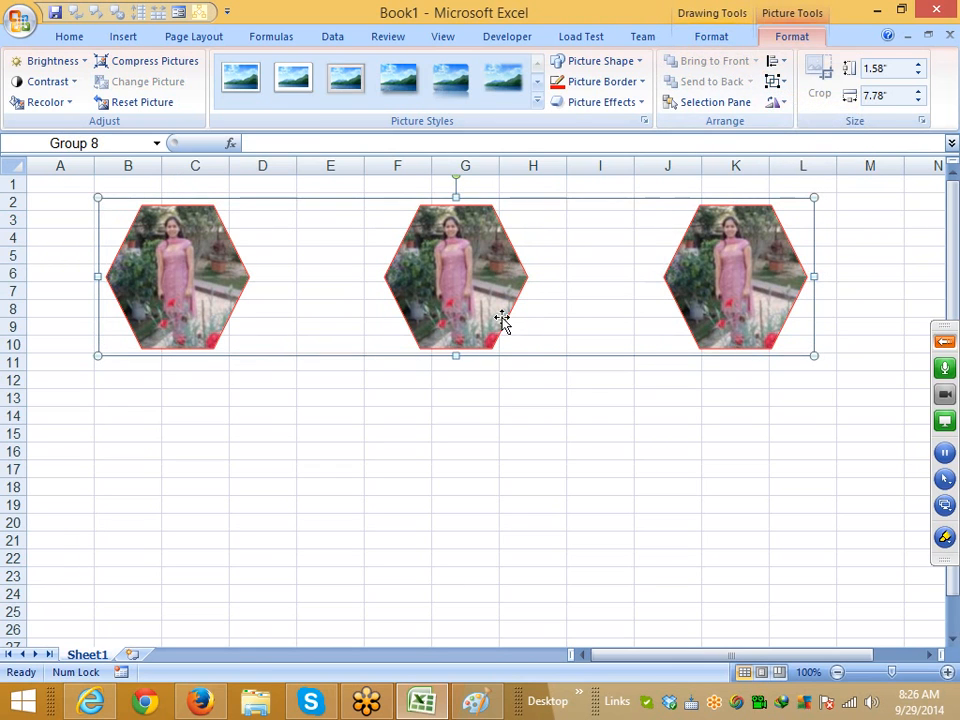
click(478, 418)
drag(452, 336, 461, 382)
Ungroup the three photos and check the grouping options offered for the separate pictures.
click(775, 81)
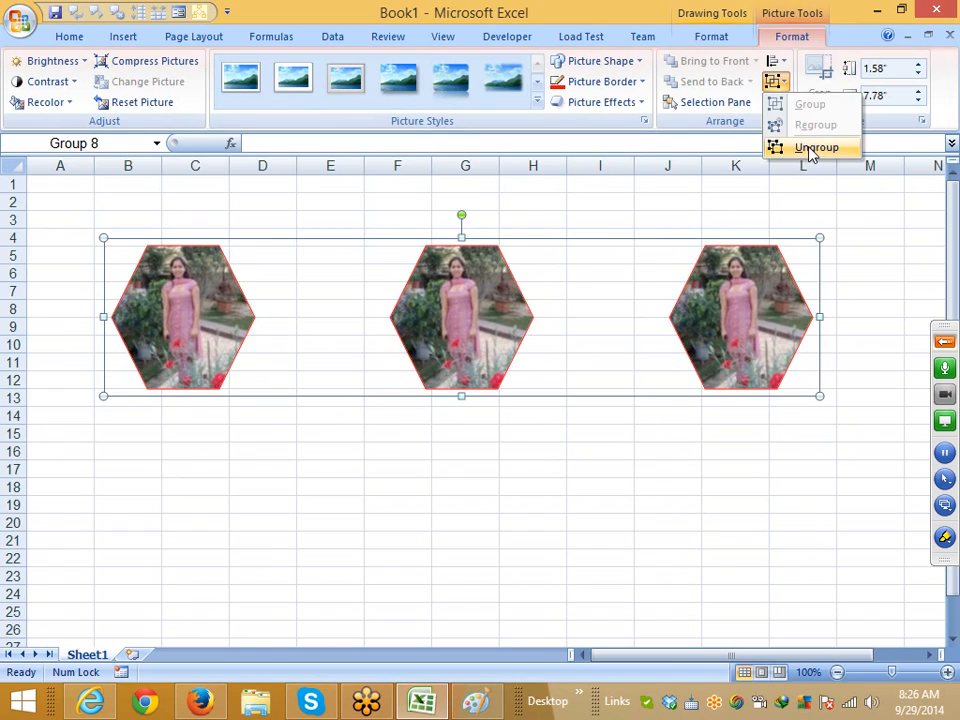
click(812, 147)
click(779, 88)
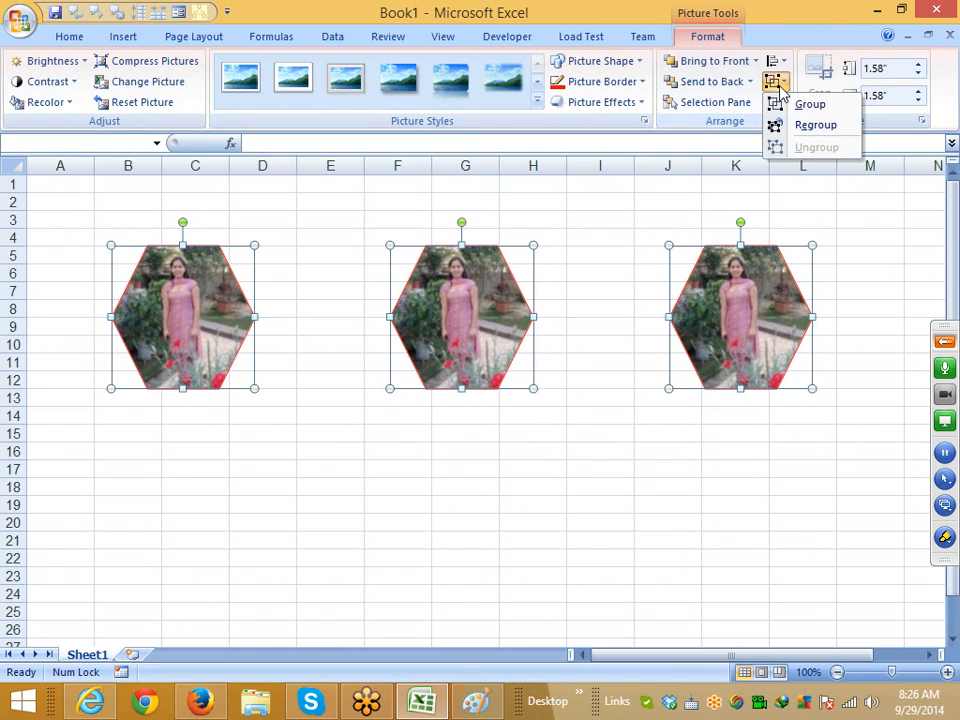
click(479, 341)
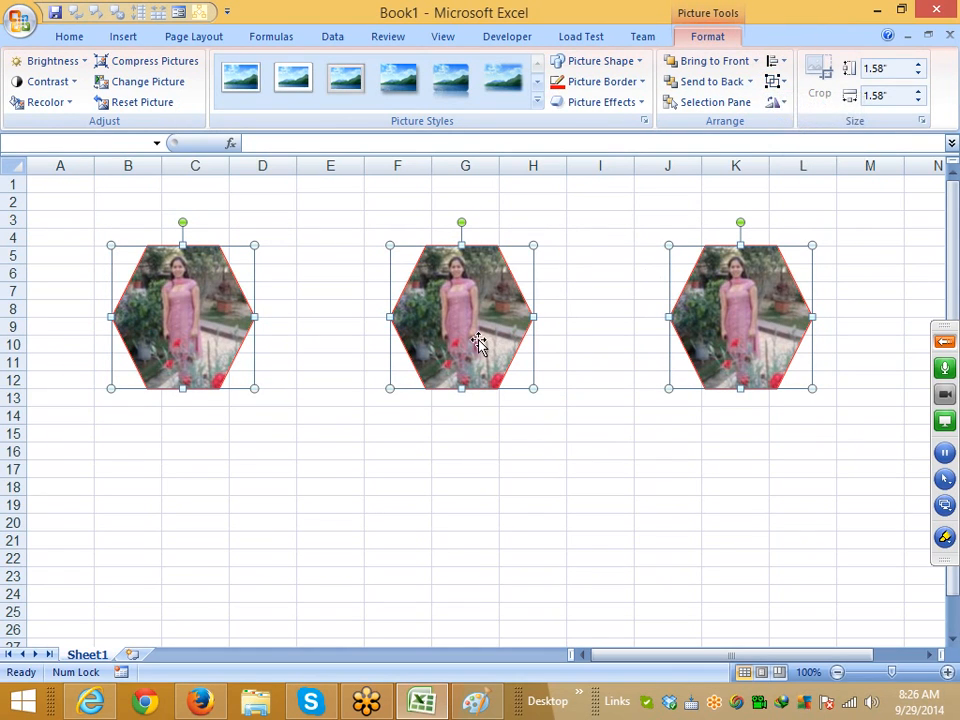
Preview the rotation options, including Flip Vertical, on the three selected photos without applying any.
click(784, 104)
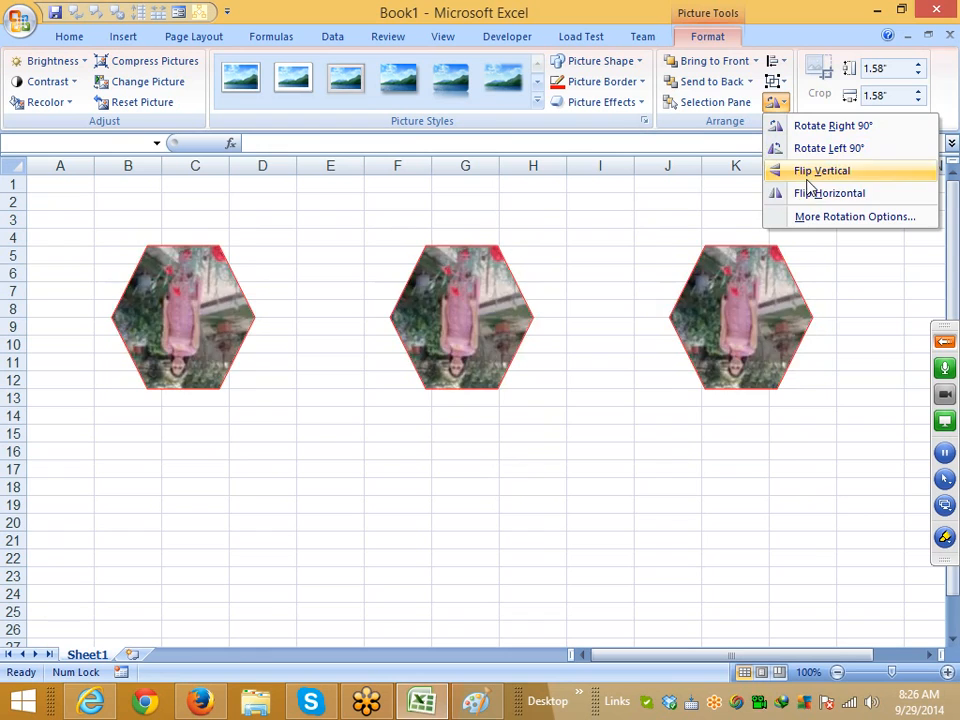
click(317, 422)
click(553, 437)
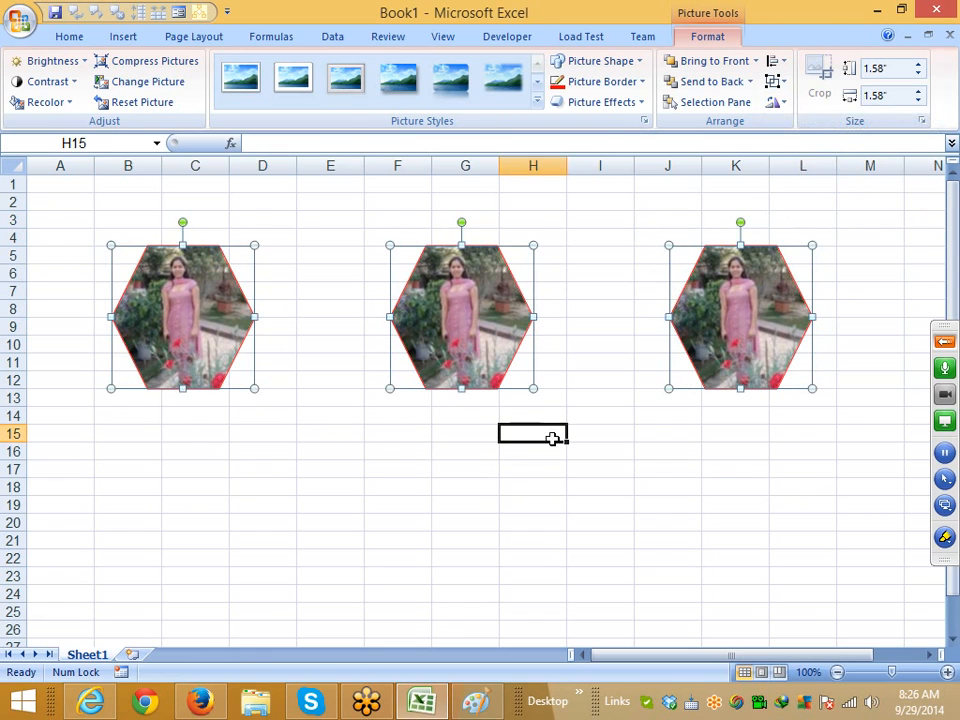
Delete all three hexagon photos from the sheet.
click(213, 362)
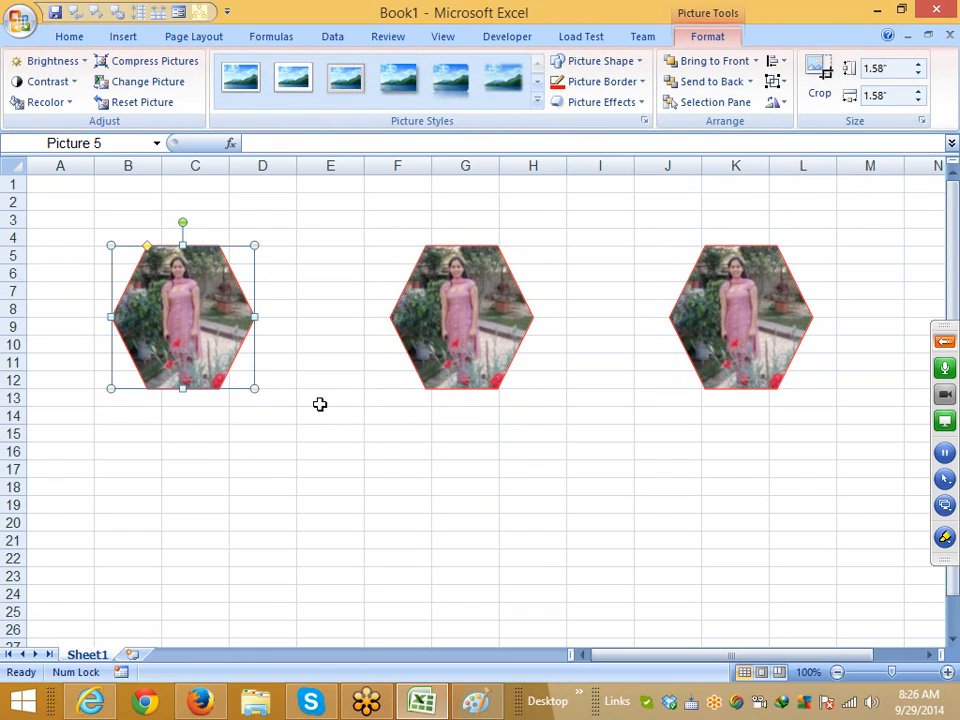
key(Delete)
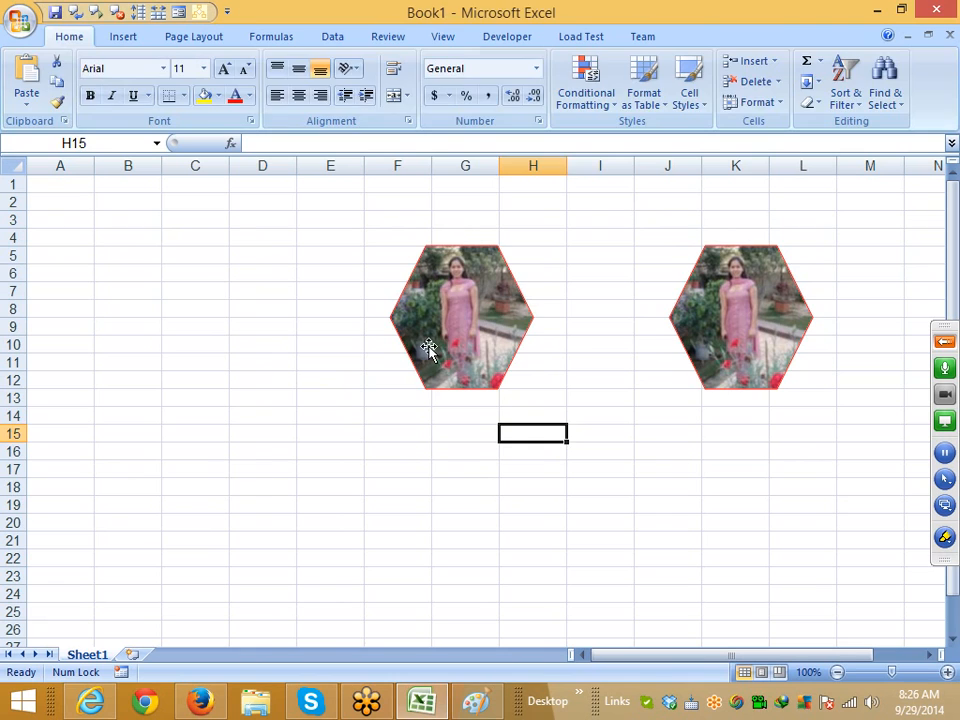
click(428, 354)
key(Delete)
click(701, 336)
key(Delete)
click(453, 418)
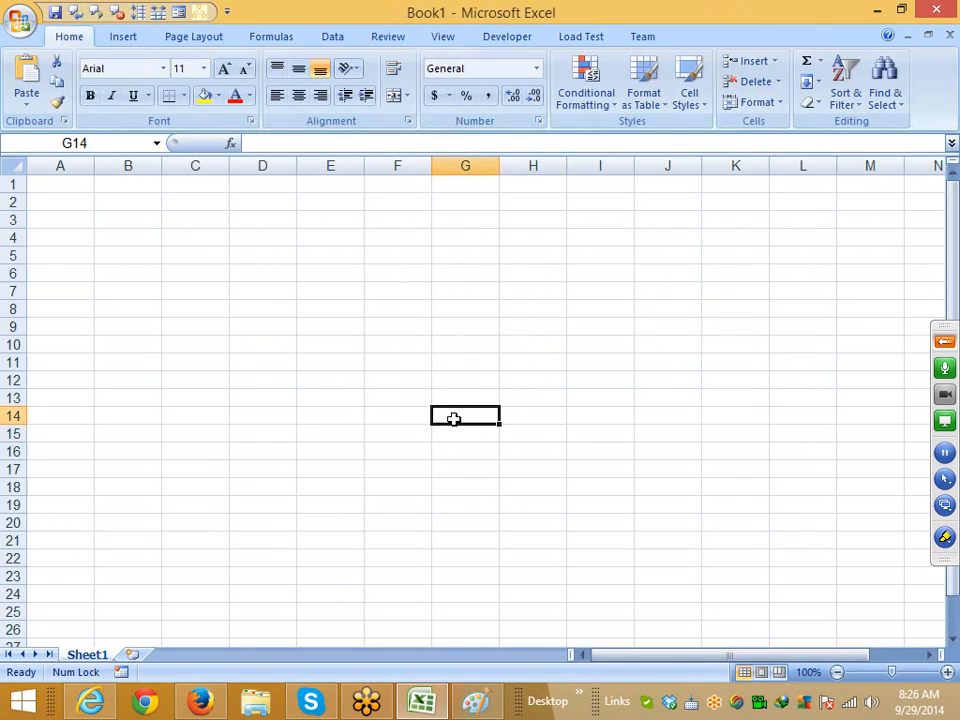
Switch to Firefox, dismiss the Find My Face prompt and look through the posts on the open Google+ profile.
click(200, 703)
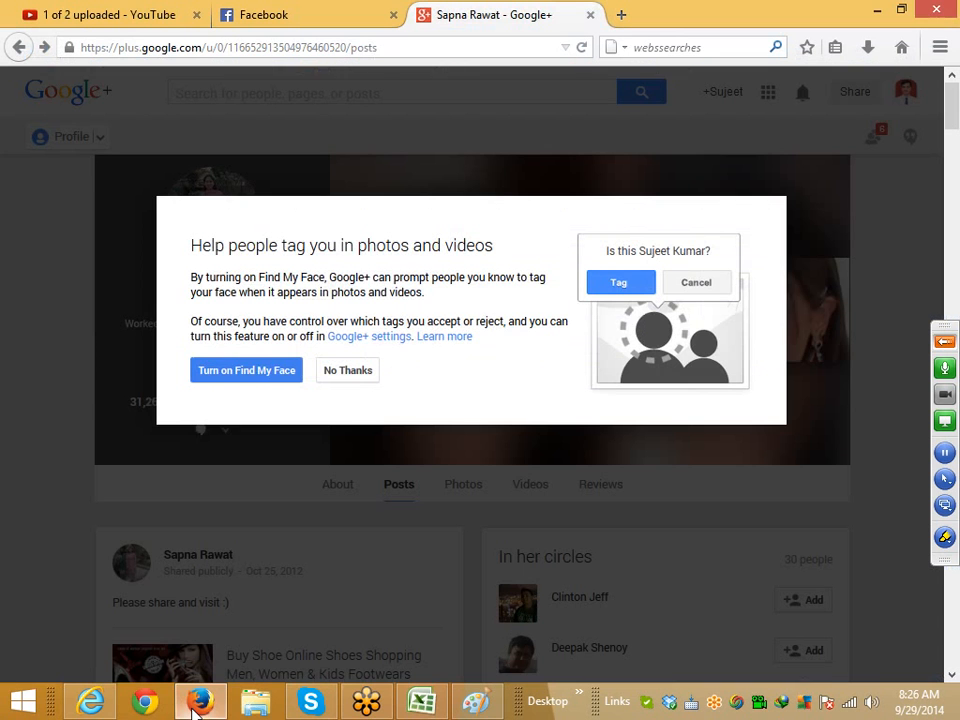
click(696, 284)
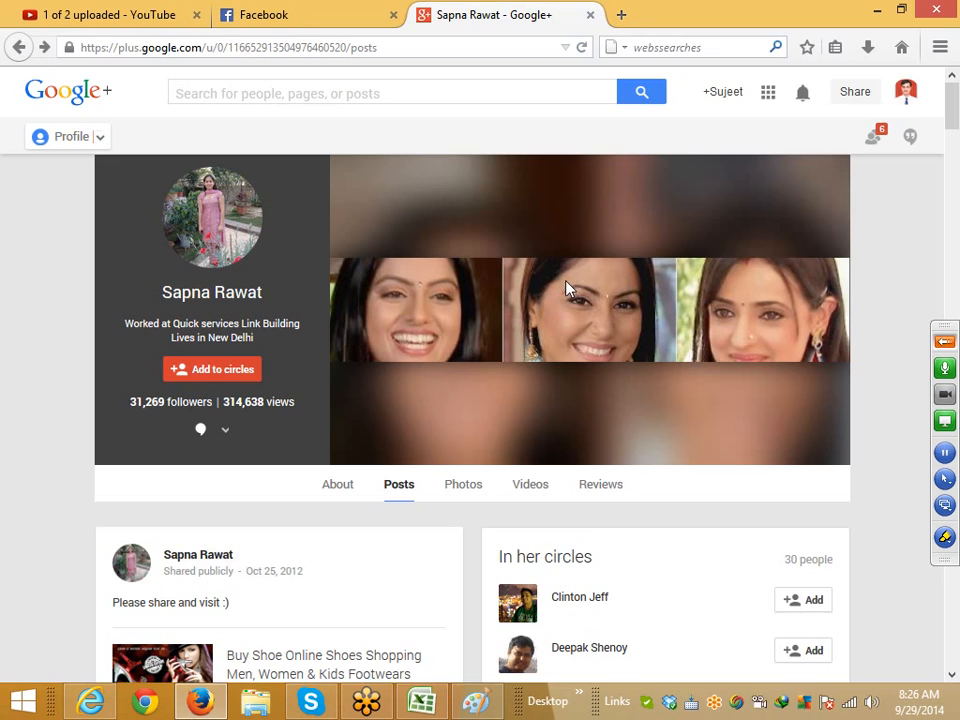
scroll(417, 309, down, 8)
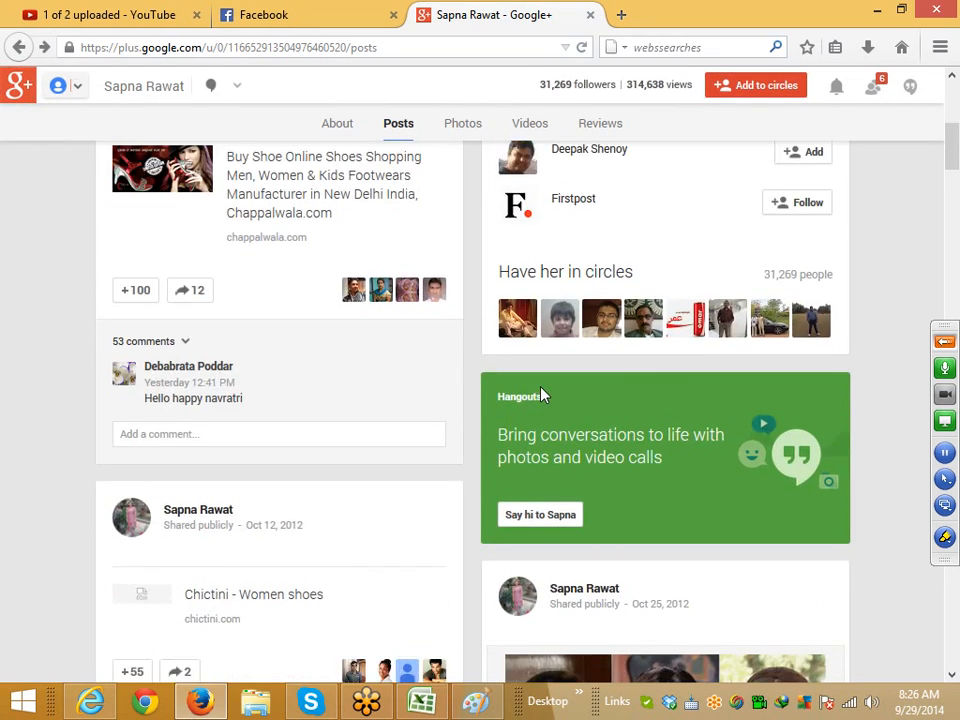
scroll(541, 393, down, 5)
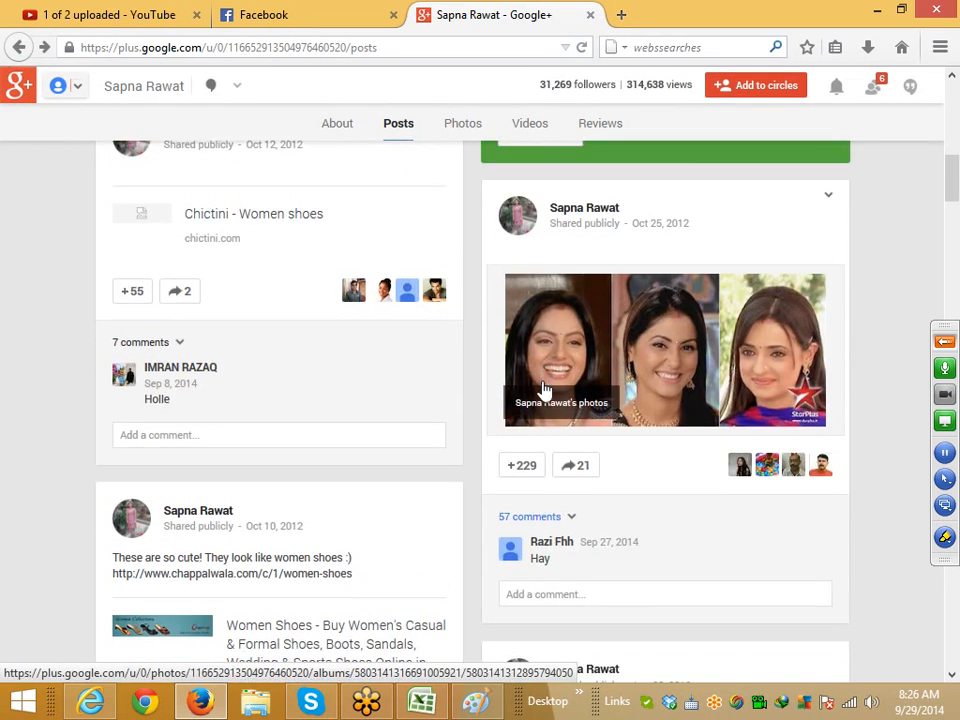
scroll(541, 388, down, 10)
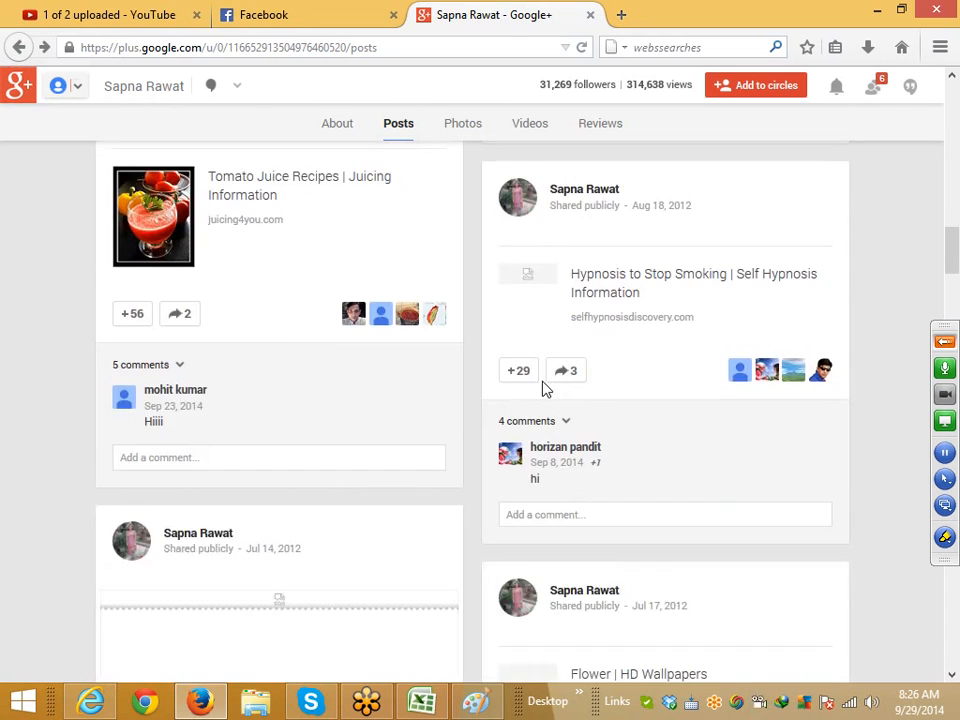
scroll(543, 388, down, 4)
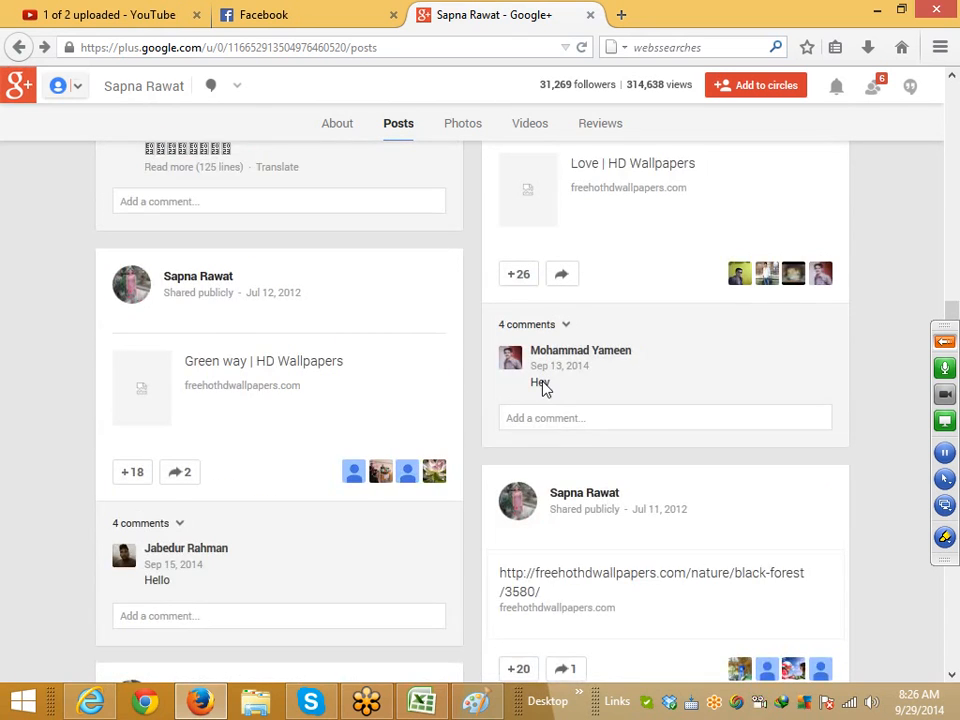
scroll(543, 388, down, 17)
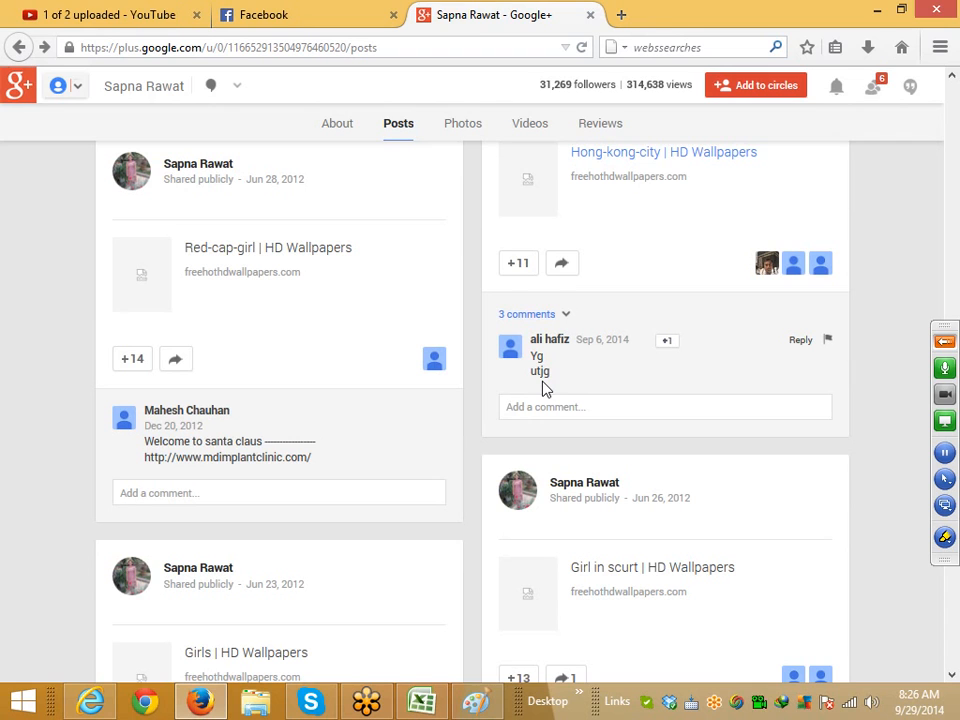
scroll(545, 388, down, 7)
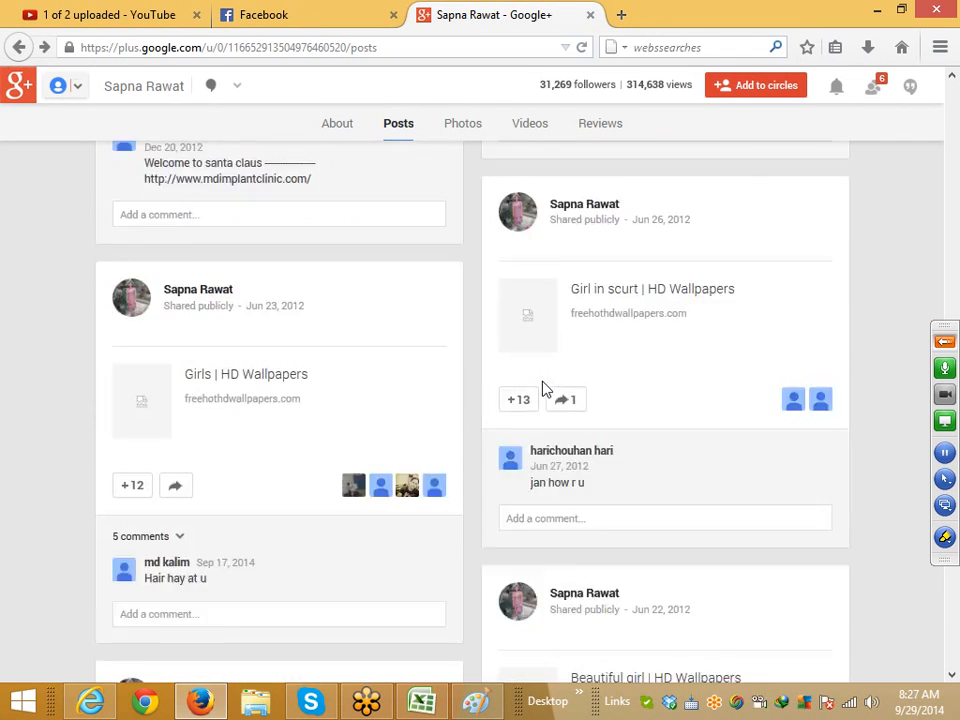
scroll(545, 388, down, 2)
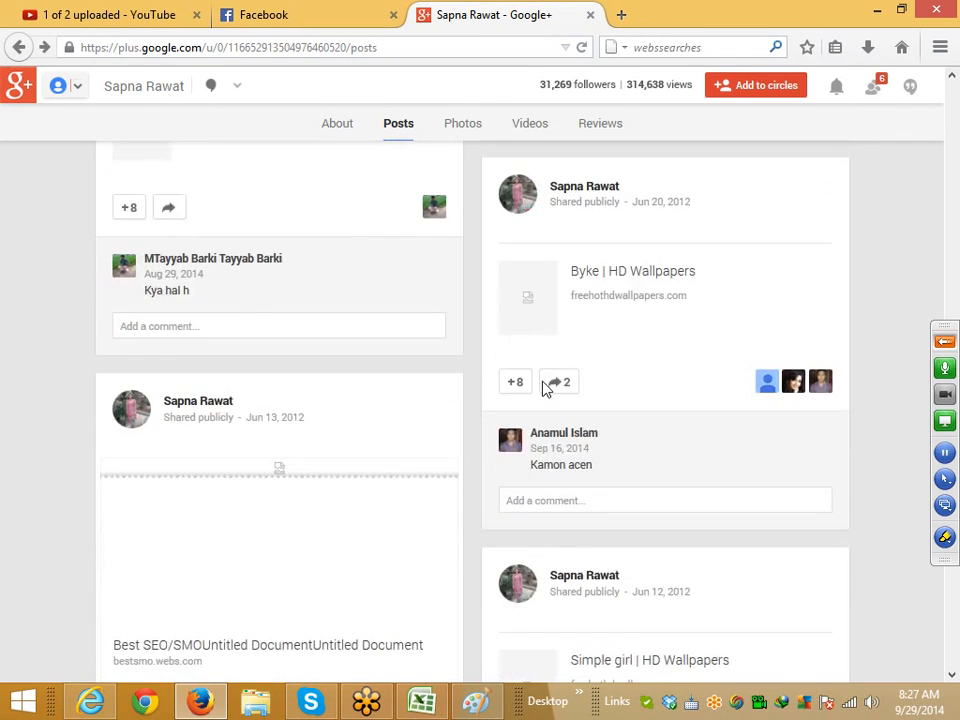
scroll(545, 388, down, 5)
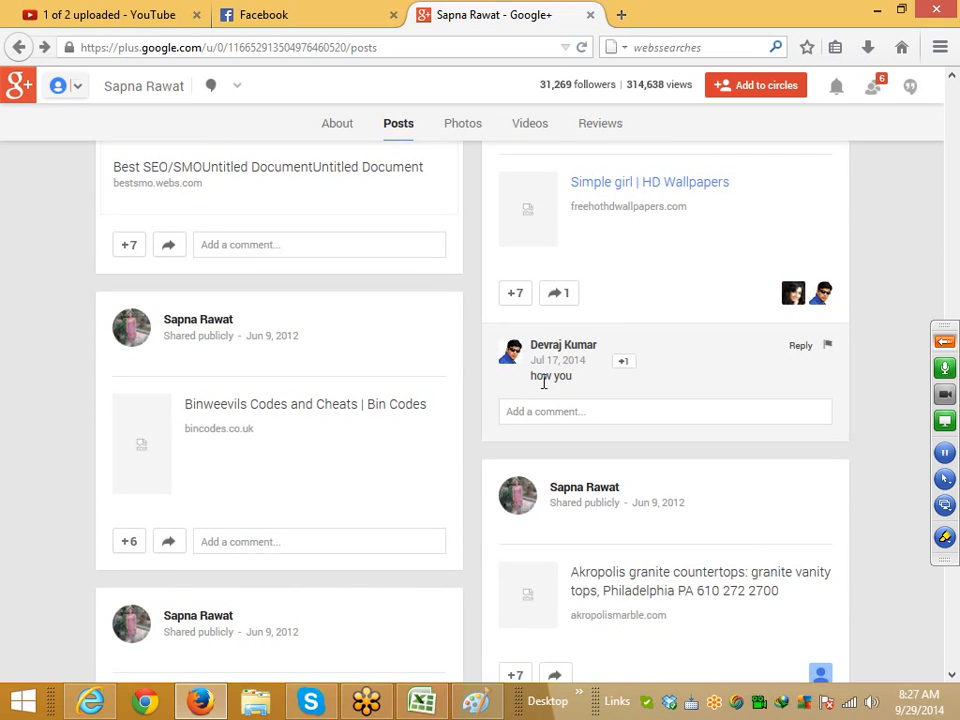
scroll(257, 168, up, 3)
scroll(236, 266, up, 15)
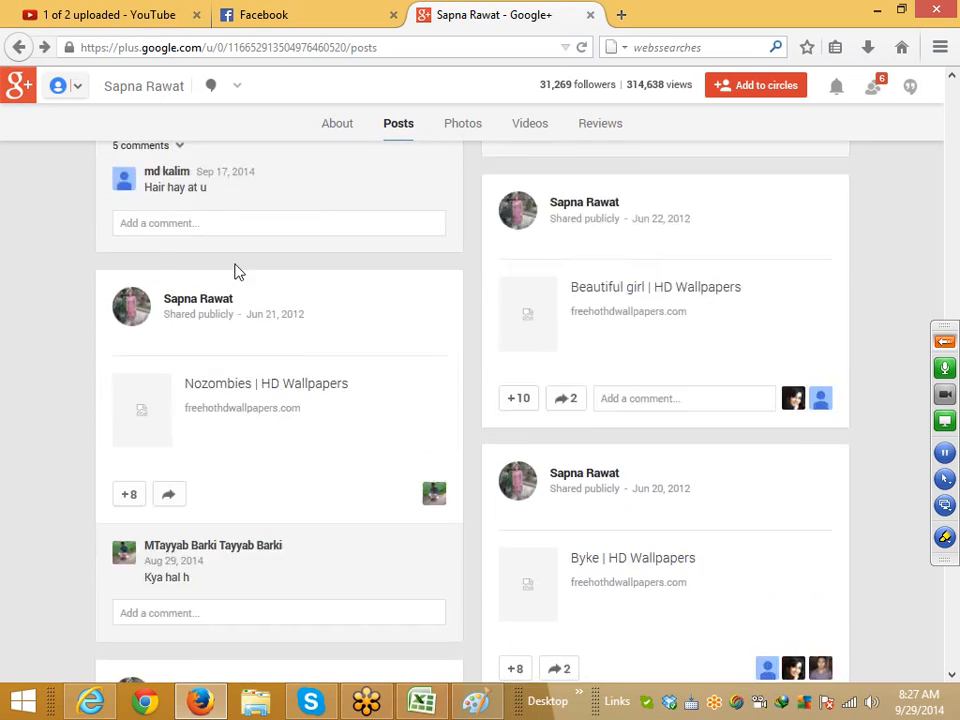
scroll(236, 260, up, 20)
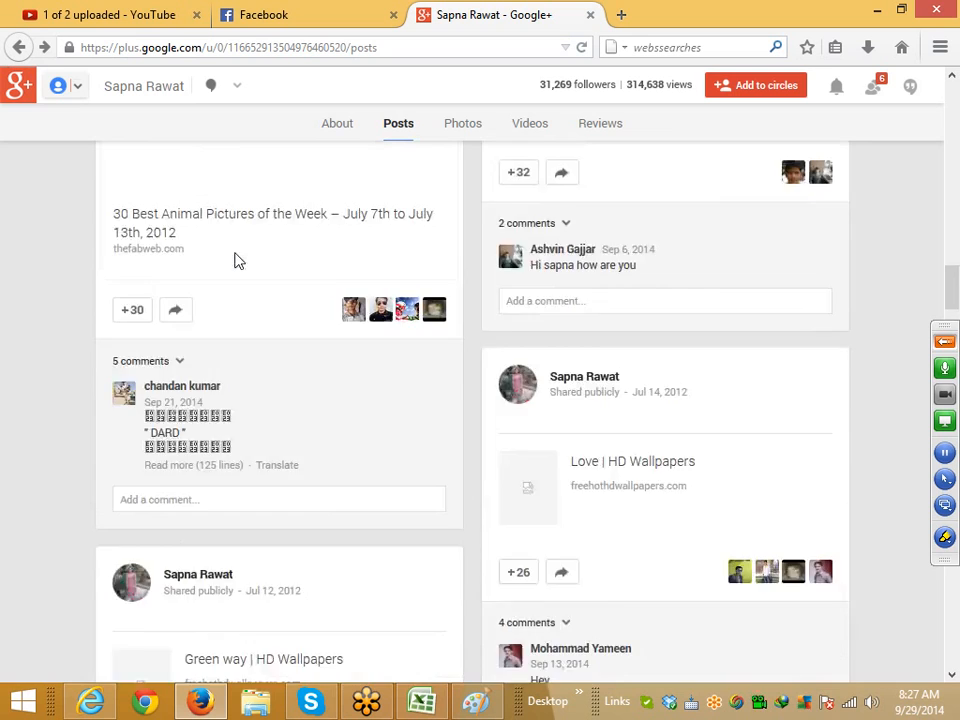
scroll(236, 260, up, 2)
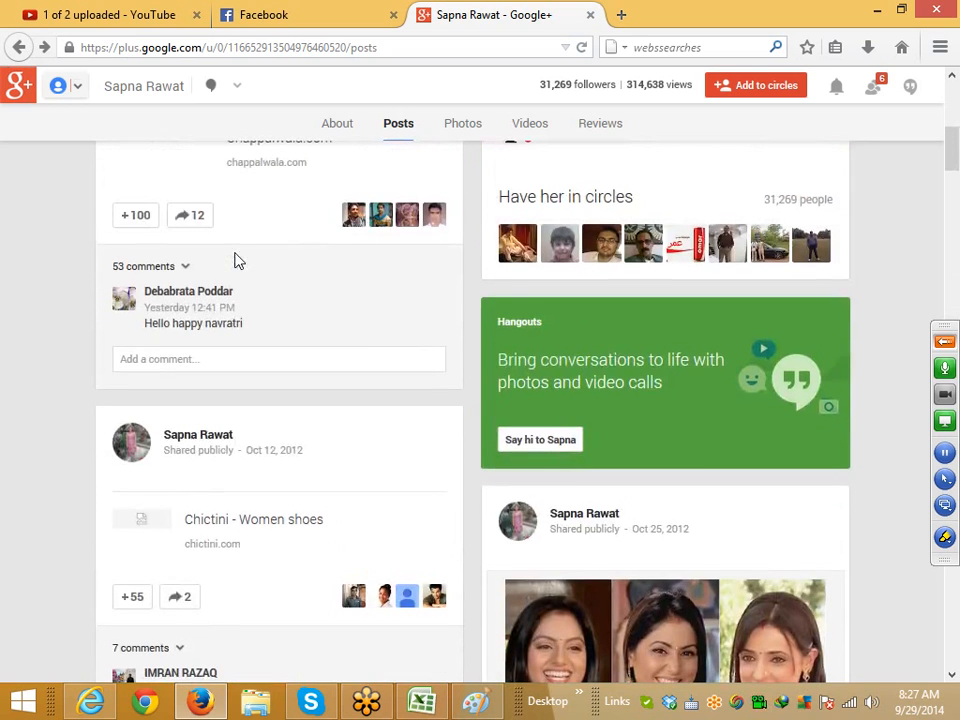
Expand the GoToMeeting control panel.
click(944, 341)
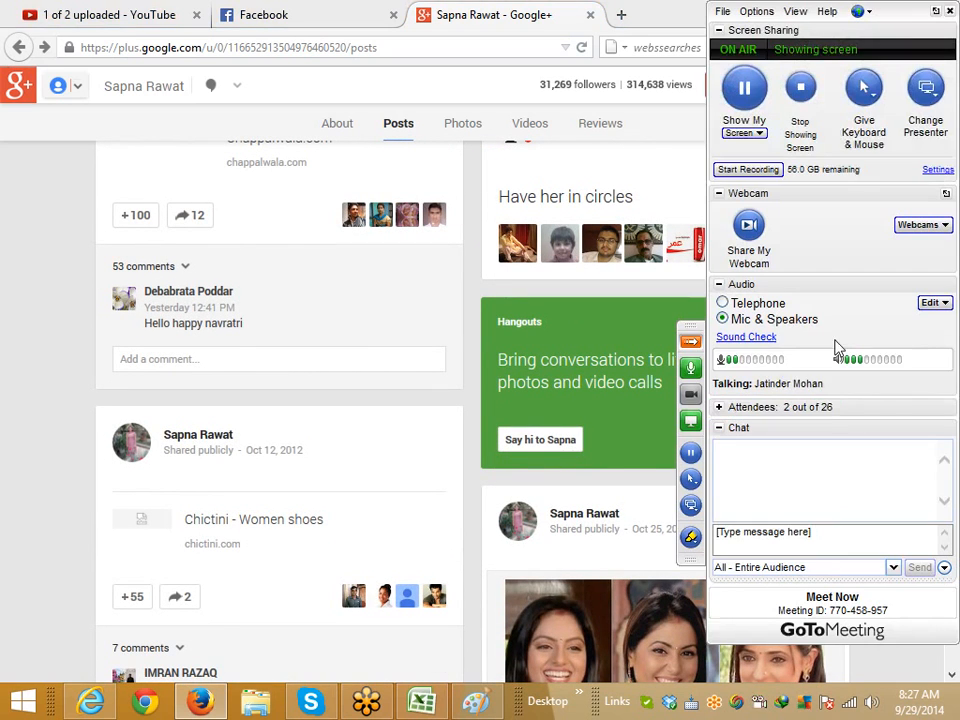